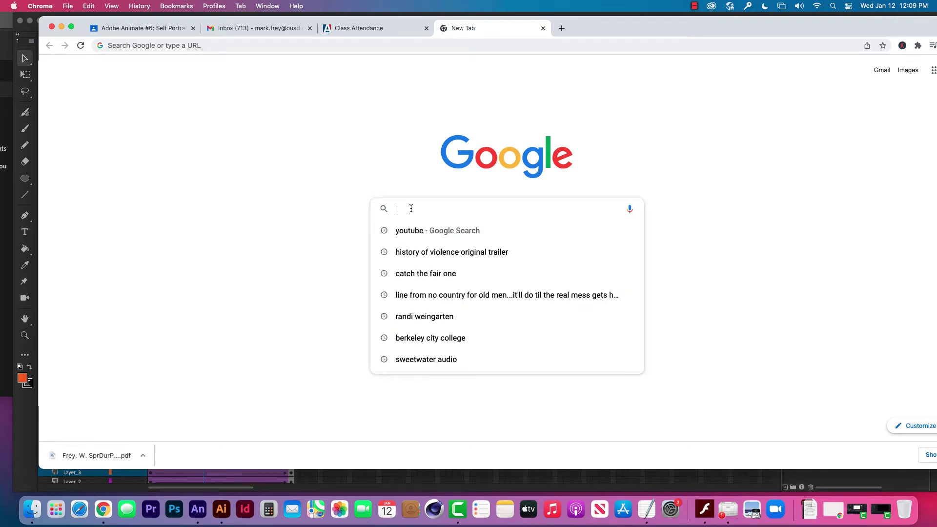
Search Google Images for 'sprite sheets' and preview the walking-man sprite sheet from Pngset.com.
{"action": "type", "text": "sprite sheet"}
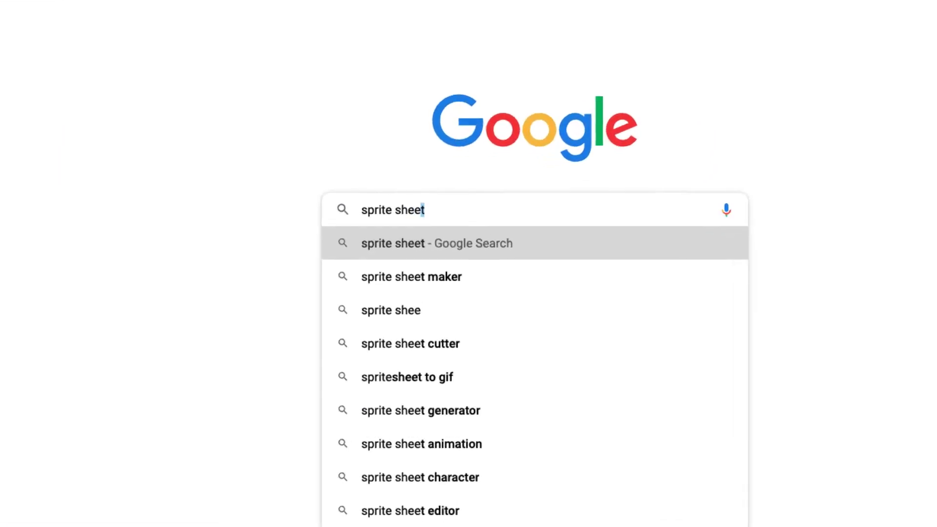
{"action": "type", "text": "s"}
{"action": "key", "text": "Return"}
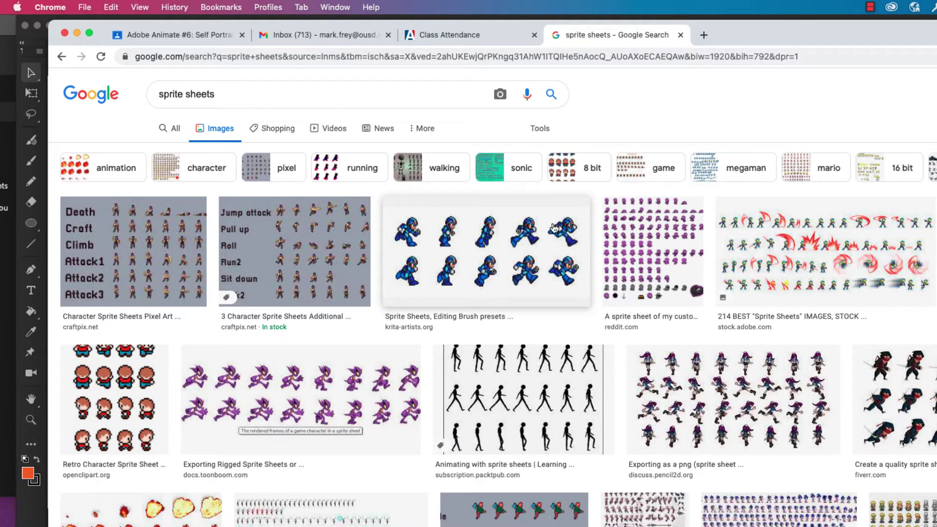
{"action": "scroll", "coordinate": [553, 227], "scroll_direction": "down", "scroll_amount": 2}
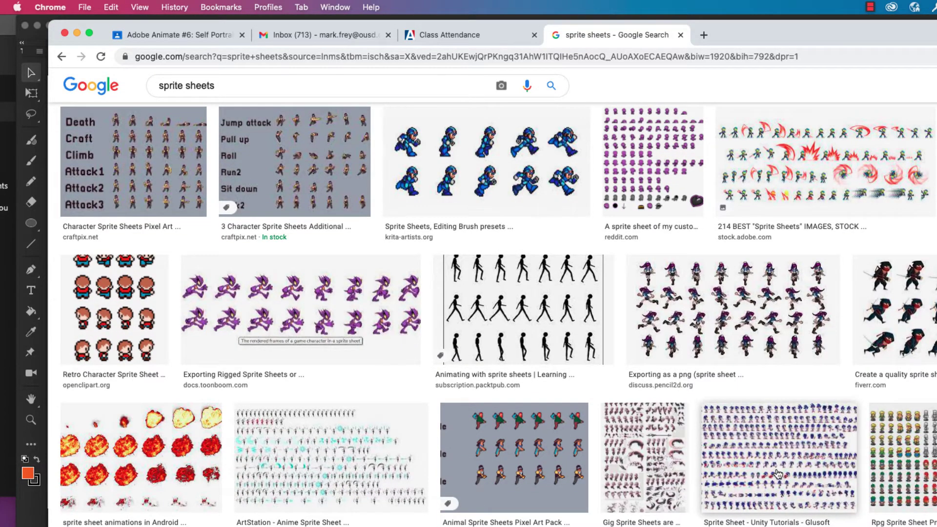
{"action": "left_click", "coordinate": [779, 475]}
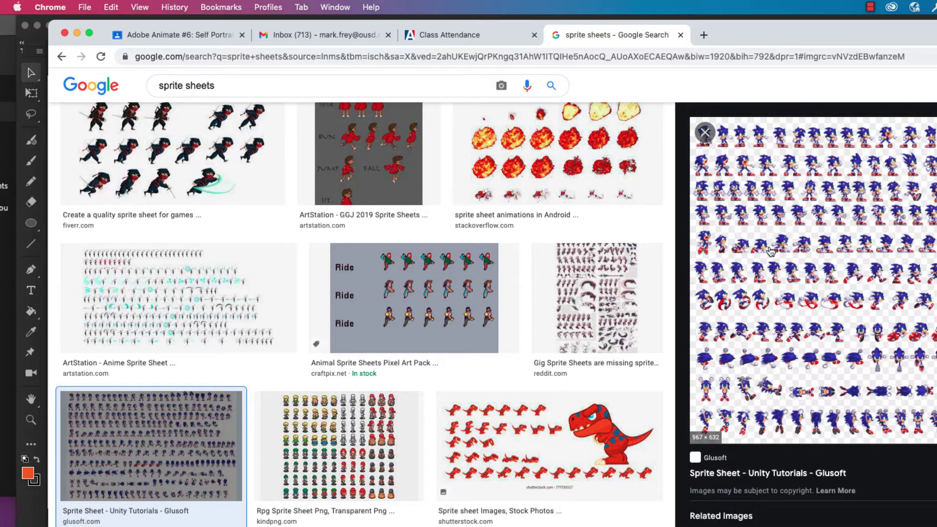
{"action": "scroll", "coordinate": [588, 287], "scroll_direction": "down", "scroll_amount": 1}
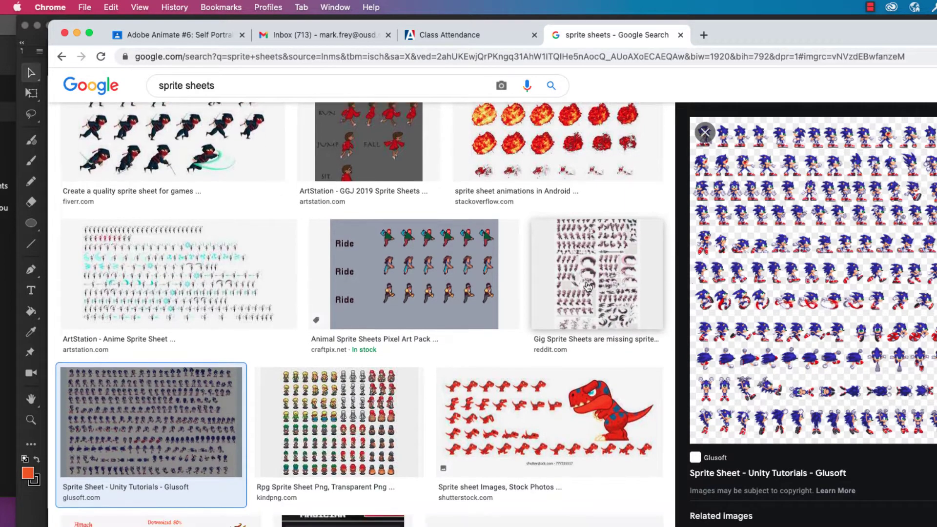
{"action": "scroll", "coordinate": [588, 287], "scroll_direction": "down", "scroll_amount": 3}
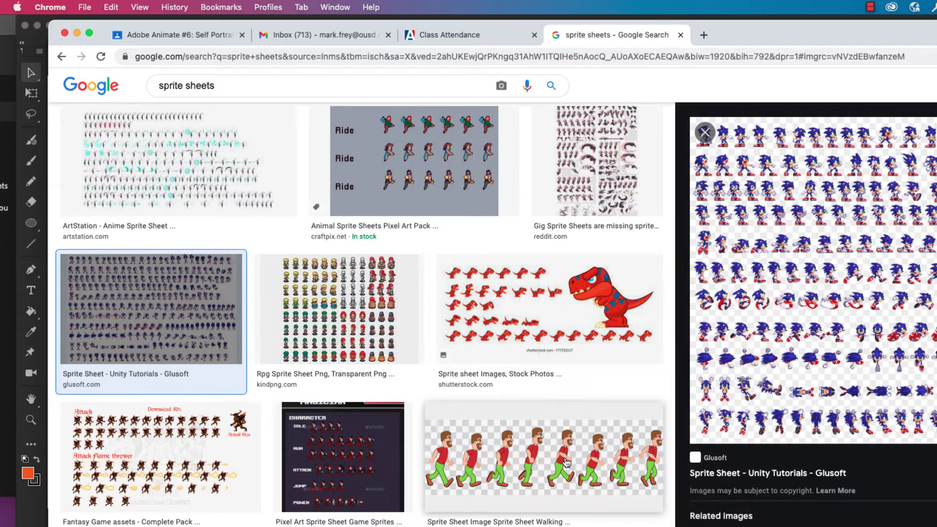
{"action": "left_click", "coordinate": [566, 463]}
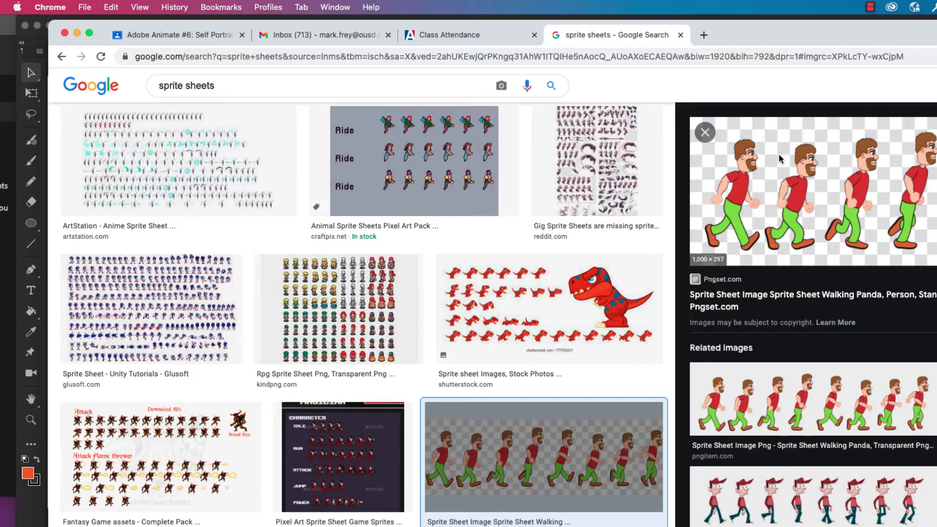
Save the walking-man sprite sheet image to the Desktop and switch back to Adobe Animate.
{"action": "right_click", "coordinate": [779, 158]}
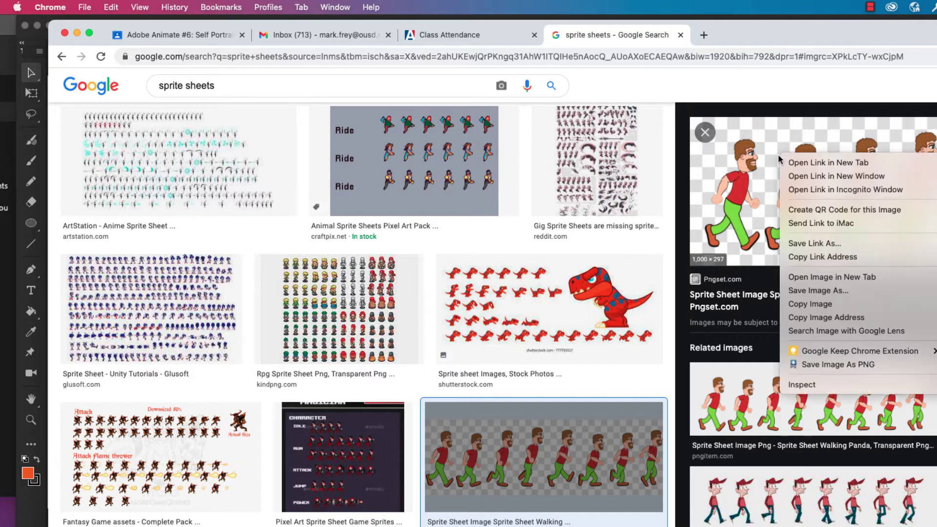
{"action": "left_click", "coordinate": [813, 291]}
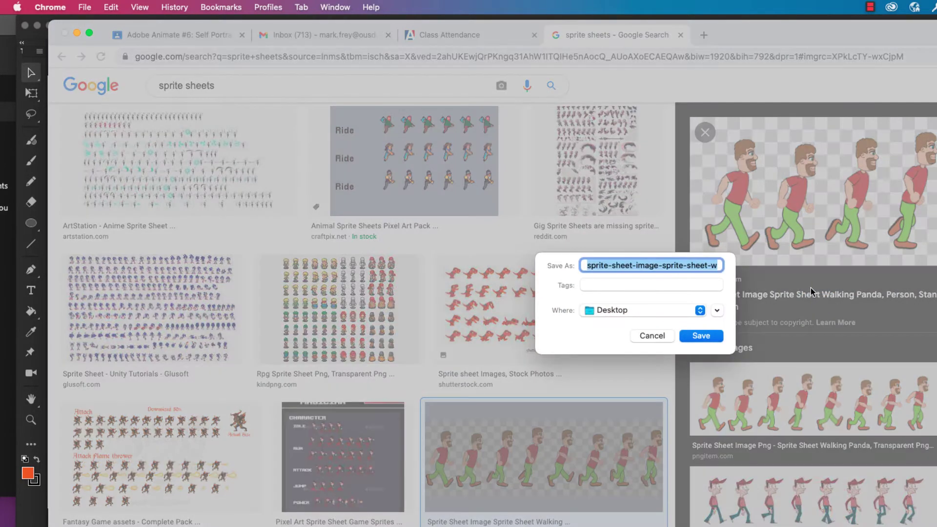
{"action": "left_click", "coordinate": [700, 336]}
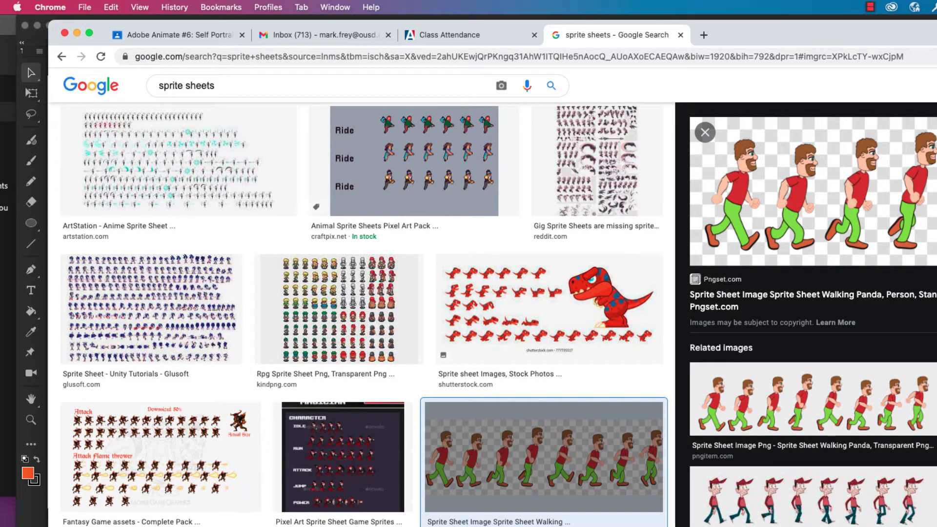
{"action": "key", "text": "super+Tab"}
Import the sprite-sheet PNG from the Desktop onto the Untitled-3 stage.
{"action": "left_click", "coordinate": [69, 6]}
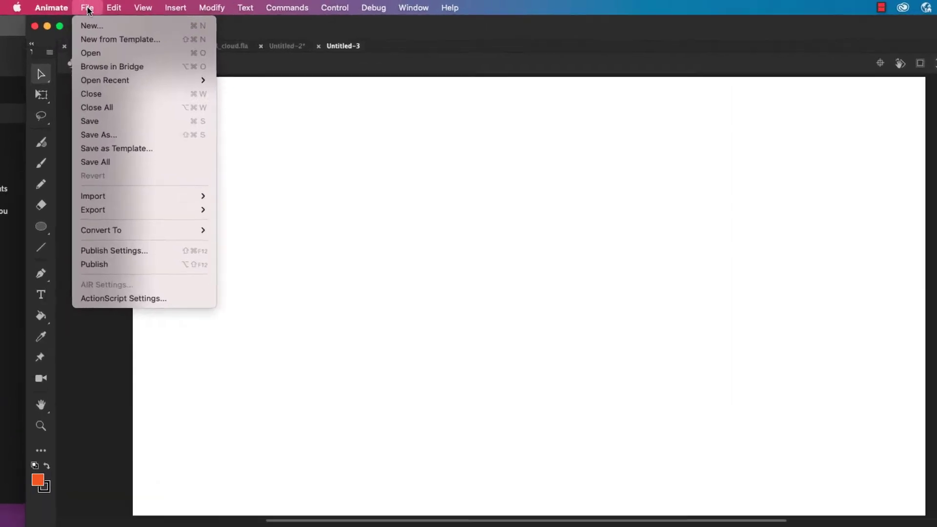
{"action": "mouse_move", "coordinate": [80, 156]}
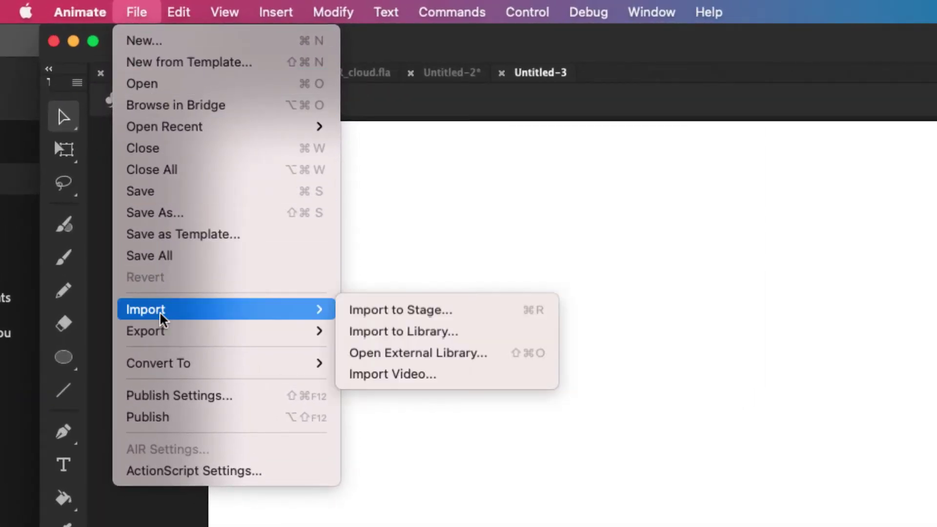
{"action": "left_click", "coordinate": [404, 310]}
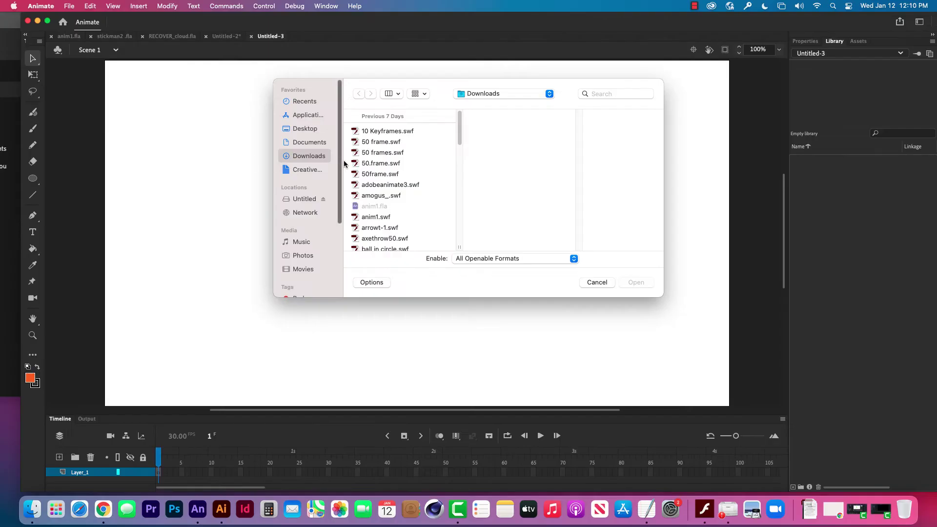
{"action": "left_click", "coordinate": [308, 130]}
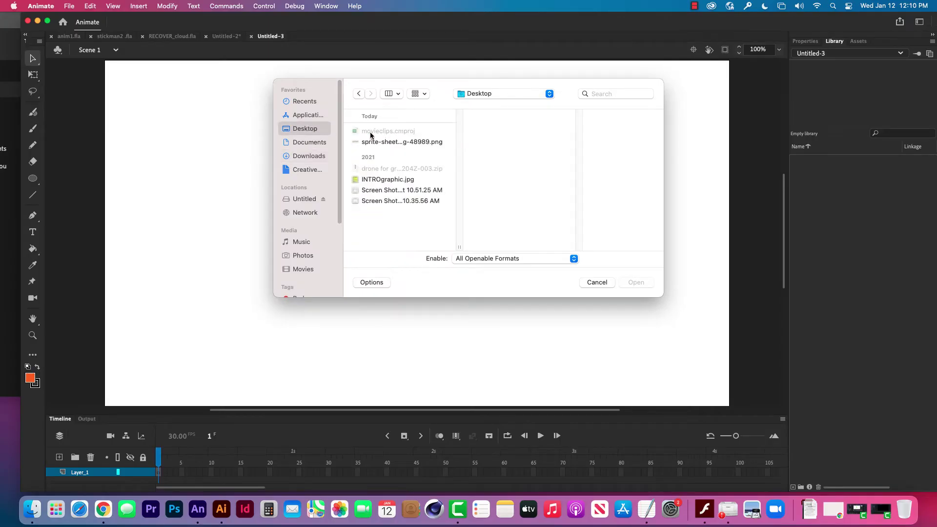
{"action": "left_click", "coordinate": [386, 143]}
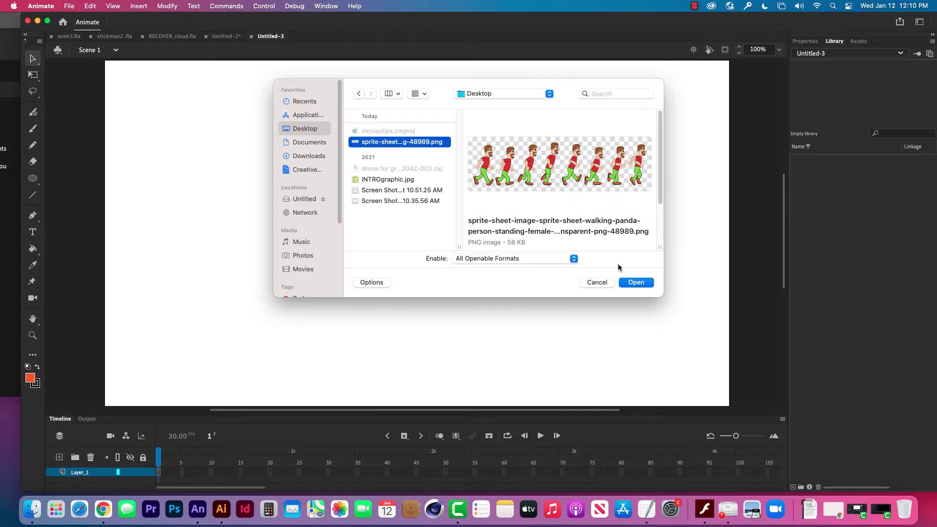
{"action": "left_click", "coordinate": [635, 283]}
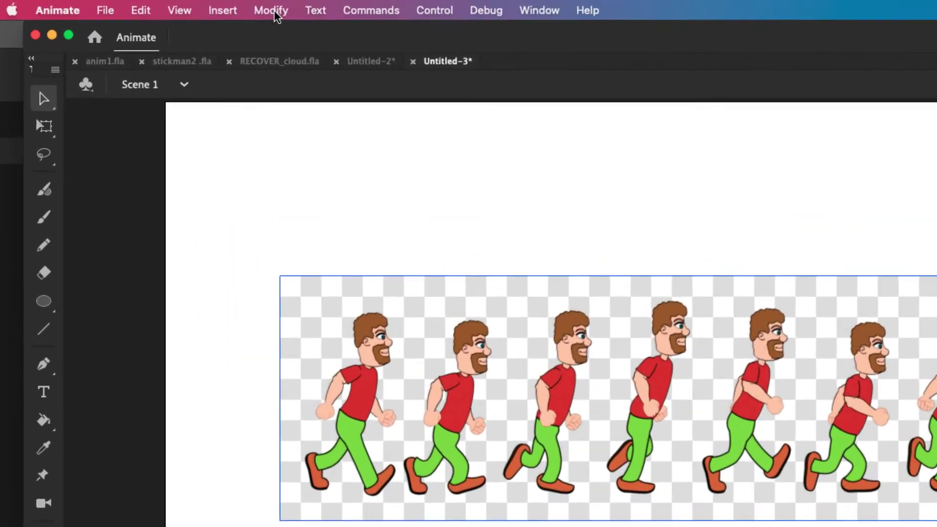
Break the sprite sheet bitmap apart, then lasso-select the first walking figure.
{"action": "left_click", "coordinate": [167, 6]}
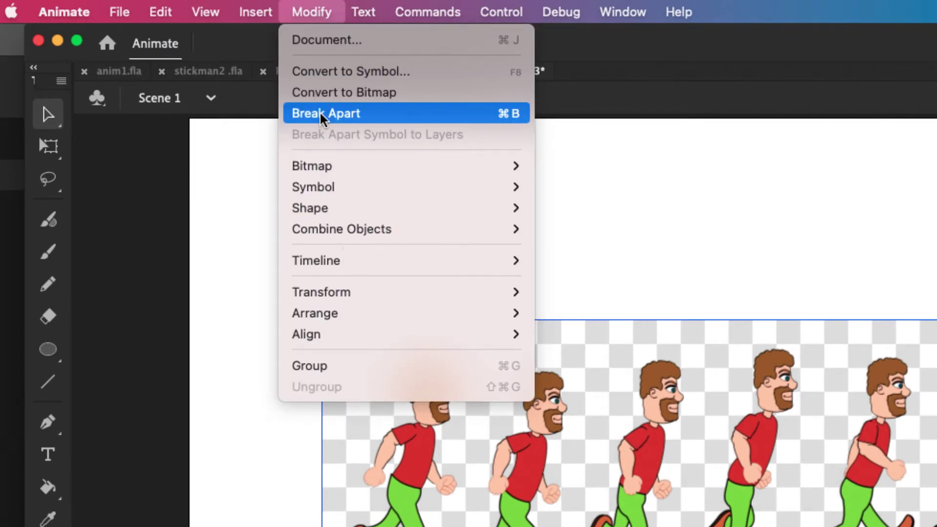
{"action": "left_click", "coordinate": [409, 116]}
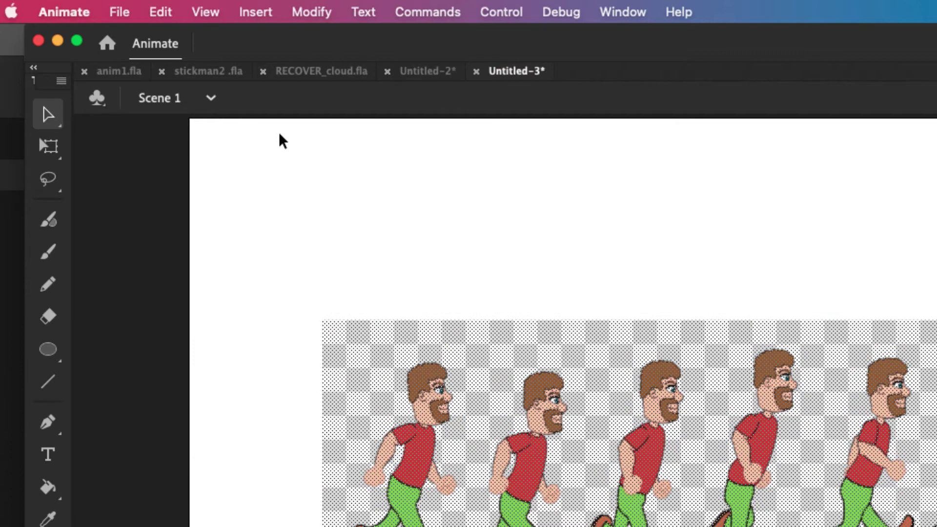
{"action": "left_click", "coordinate": [60, 182]}
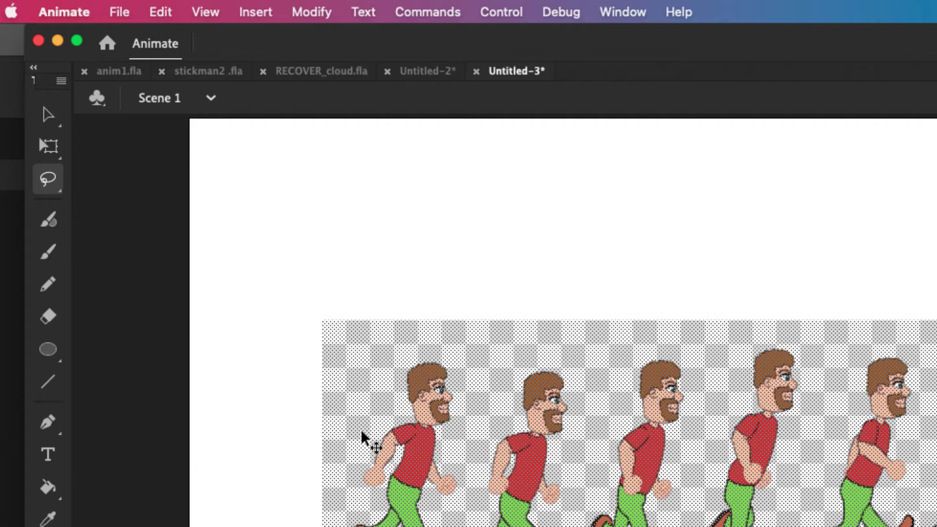
{"action": "left_click", "coordinate": [467, 442]}
{"action": "mouse_move", "coordinate": [467, 434]}
{"action": "left_mouse_down"}
{"action": "mouse_move", "coordinate": [459, 369]}
{"action": "mouse_move", "coordinate": [447, 352]}
{"action": "mouse_move", "coordinate": [408, 346]}
{"action": "mouse_move", "coordinate": [384, 368]}
{"action": "mouse_move", "coordinate": [336, 507]}
{"action": "mouse_move", "coordinate": [459, 511]}
{"action": "mouse_move", "coordinate": [472, 455]}
{"action": "mouse_move", "coordinate": [446, 366]}
{"action": "left_mouse_up"}
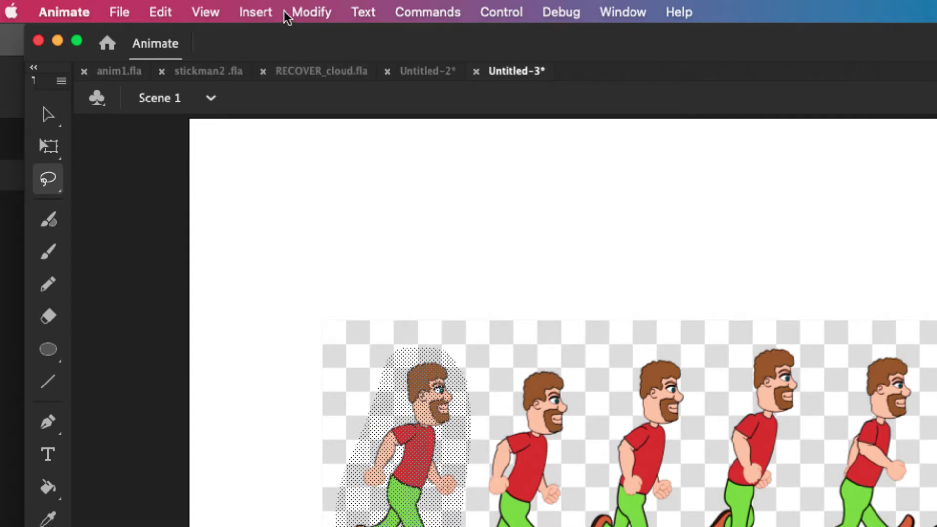
Convert the first walking figure into a Graphic symbol named '1'.
{"action": "left_click", "coordinate": [312, 13]}
{"action": "left_click", "coordinate": [319, 71]}
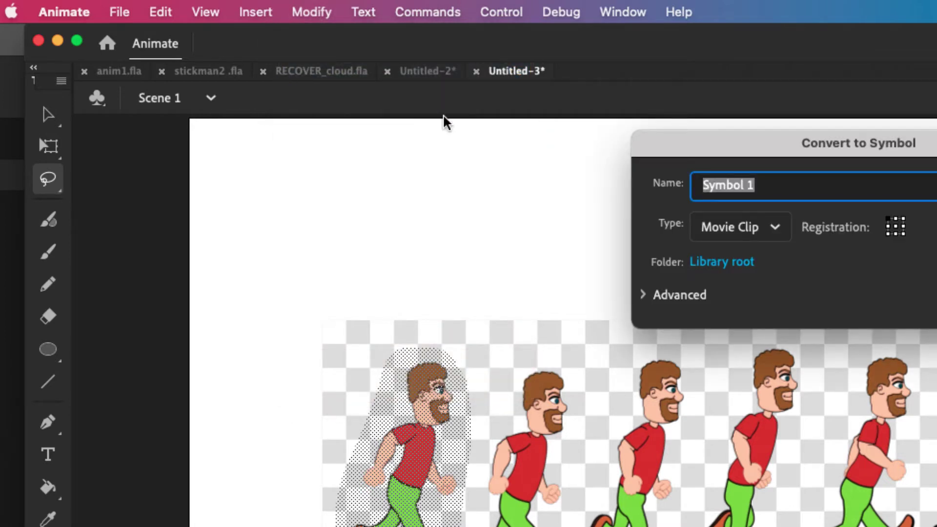
{"action": "type", "text": "1"}
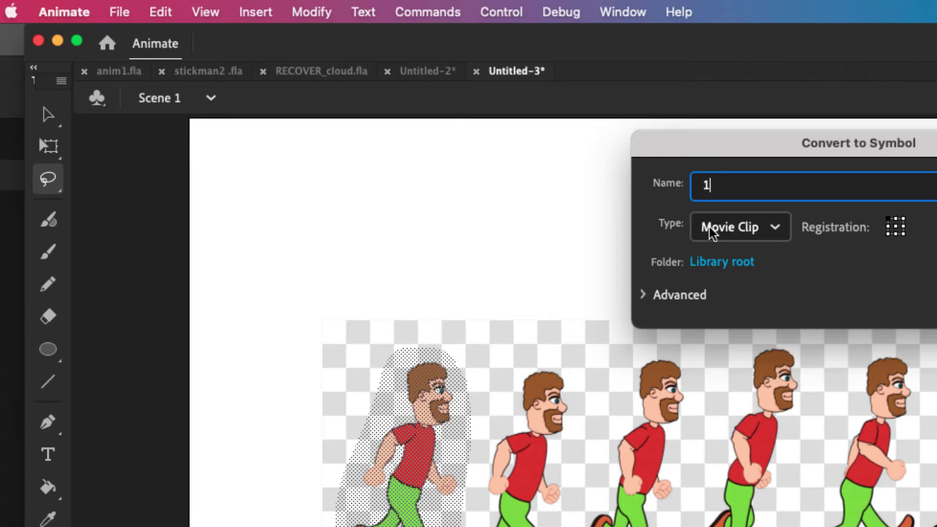
{"action": "left_click", "coordinate": [779, 229]}
{"action": "left_click", "coordinate": [742, 328]}
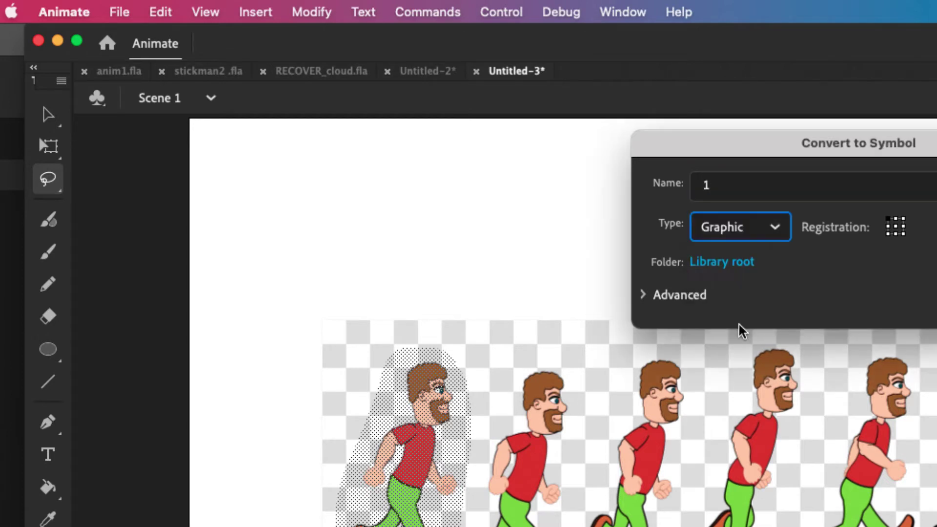
{"action": "key", "text": "Return"}
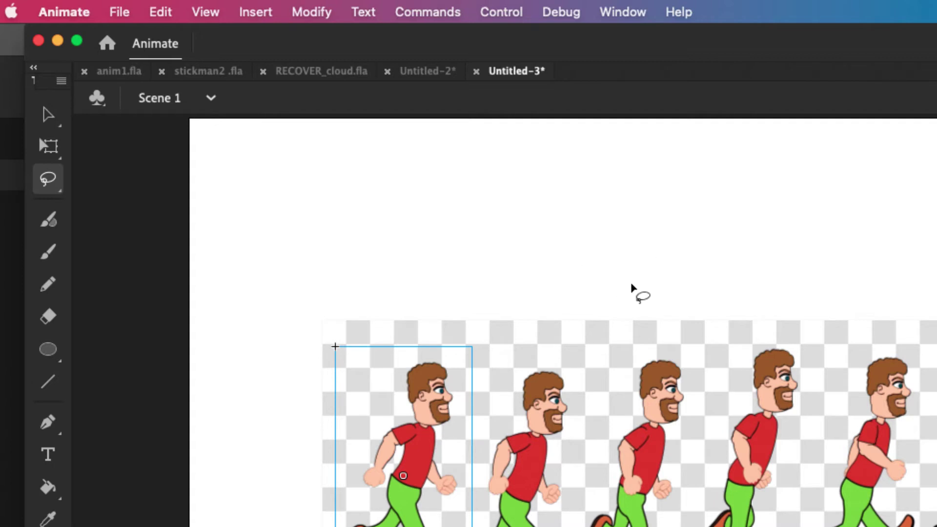
Deselect symbol 1 and lasso the second walking figure for conversion.
{"action": "left_click", "coordinate": [547, 359]}
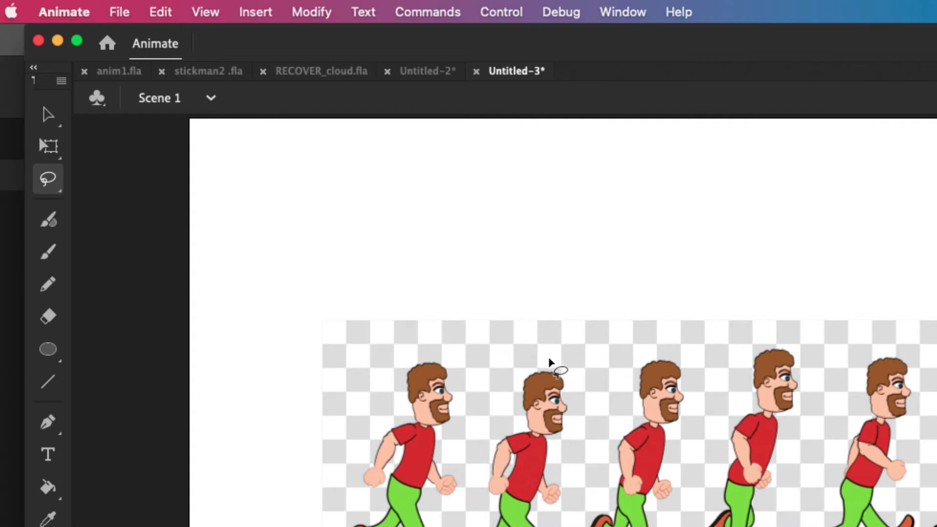
{"action": "mouse_move", "coordinate": [547, 359]}
{"action": "left_mouse_down"}
{"action": "mouse_move", "coordinate": [499, 373]}
{"action": "mouse_move", "coordinate": [458, 522]}
{"action": "mouse_move", "coordinate": [572, 511]}
{"action": "mouse_move", "coordinate": [579, 406]}
{"action": "mouse_move", "coordinate": [546, 359]}
{"action": "left_mouse_up"}
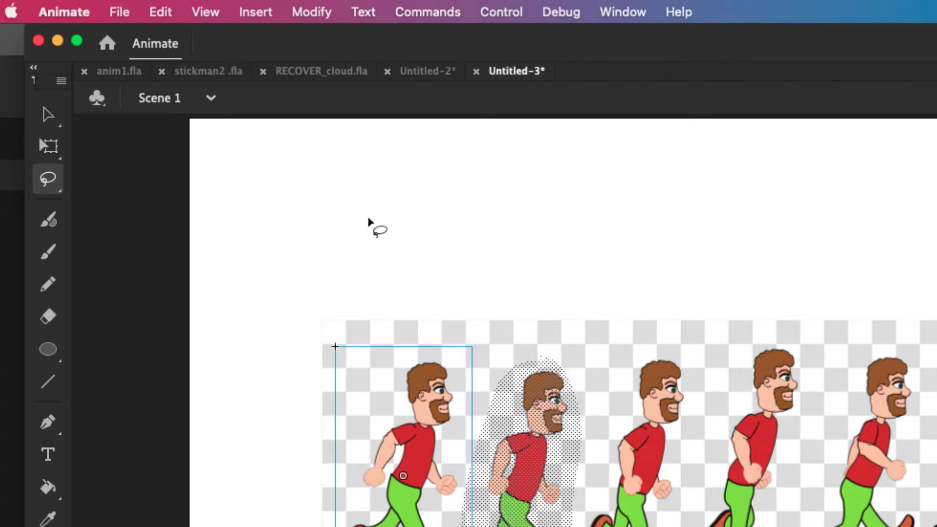
{"action": "left_click", "coordinate": [311, 12]}
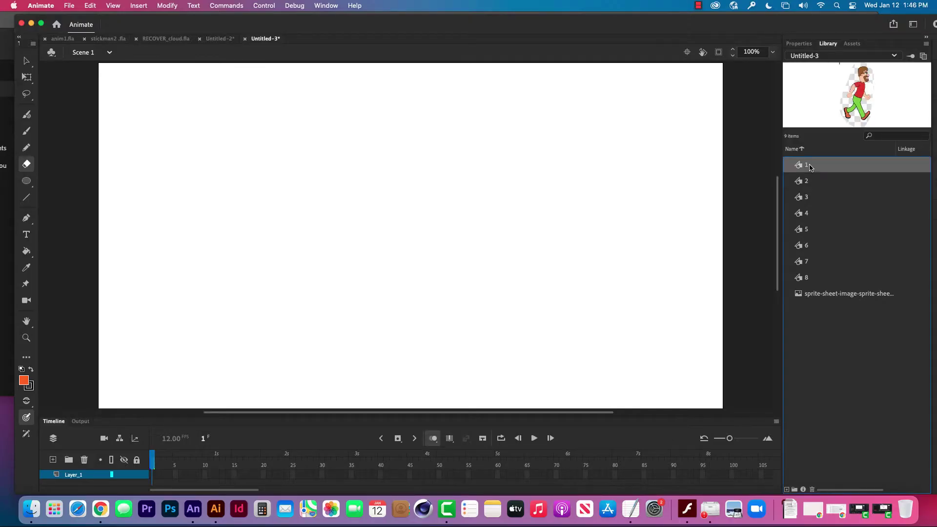
Step through library symbols 1–8 with the arrow keys to preview each pose.
{"action": "key", "text": "Down"}
{"action": "key", "text": "Down"}
{"action": "key", "text": "Down"}
{"action": "key", "text": "Down"}
{"action": "key", "text": "Down"}
{"action": "key", "text": "Down"}
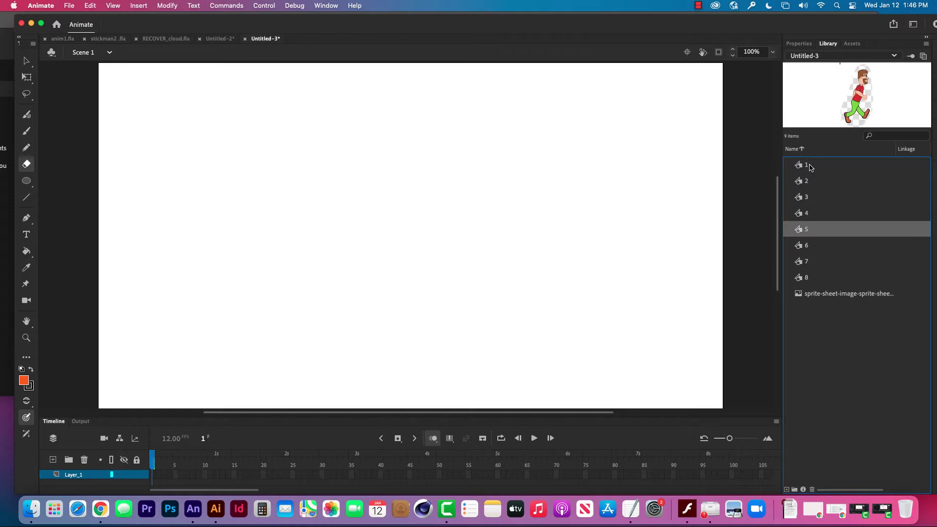
{"action": "key", "text": "Down"}
{"action": "key", "text": "Up"}
{"action": "key", "text": "Up"}
{"action": "key", "text": "Up"}
{"action": "key", "text": "Up"}
{"action": "key", "text": "Up"}
{"action": "key", "text": "Up"}
{"action": "key", "text": "Up"}
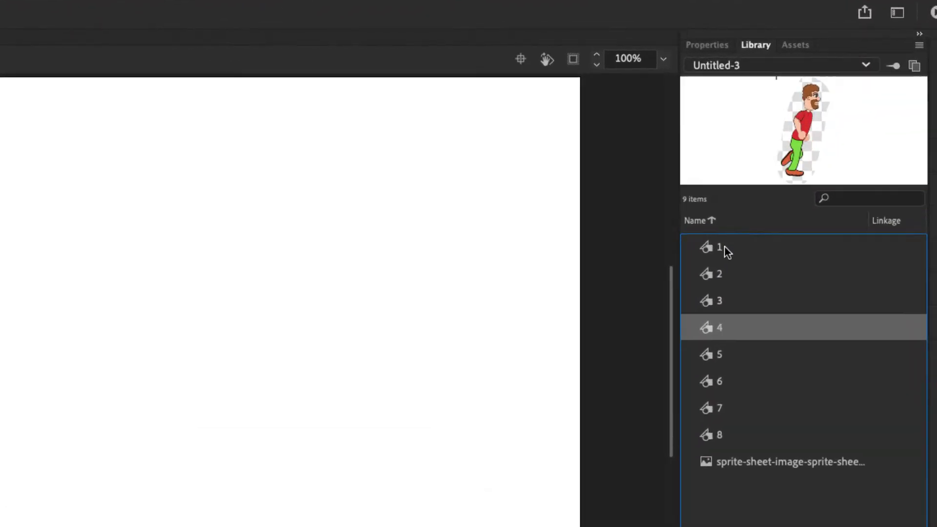
{"action": "scroll", "coordinate": [659, 311], "scroll_direction": "right", "scroll_amount": 3}
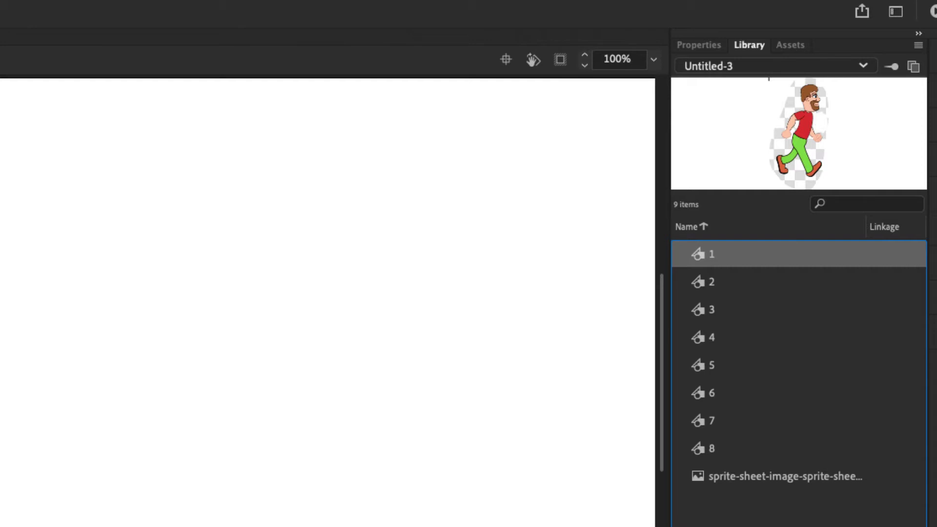
Create a new Movie Clip symbol named 'runner' and enter its editing mode.
{"action": "left_click", "coordinate": [29, 3]}
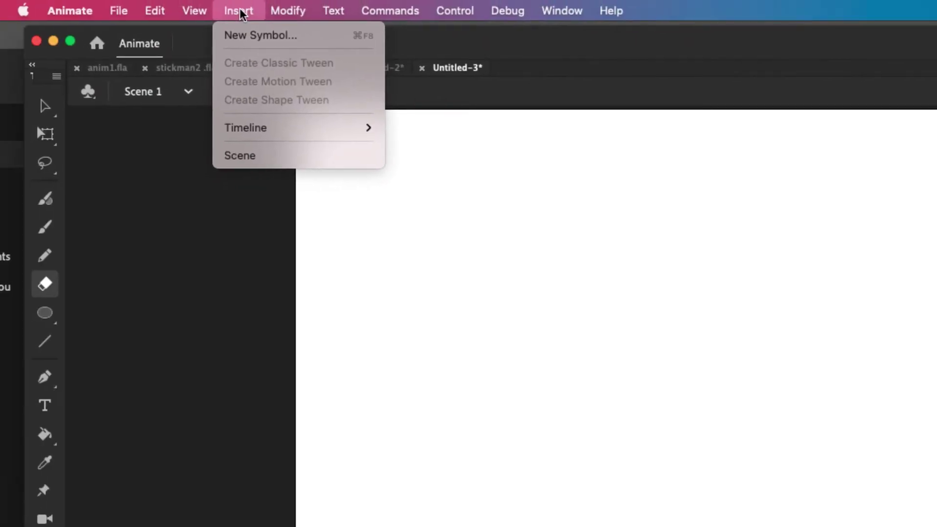
{"action": "left_click", "coordinate": [245, 37]}
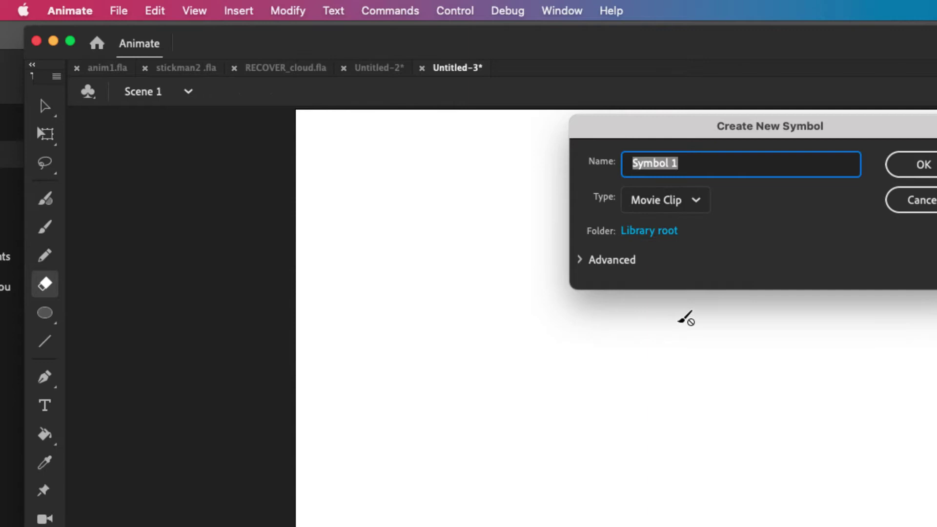
{"action": "left_click", "coordinate": [683, 208]}
{"action": "left_click", "coordinate": [669, 235]}
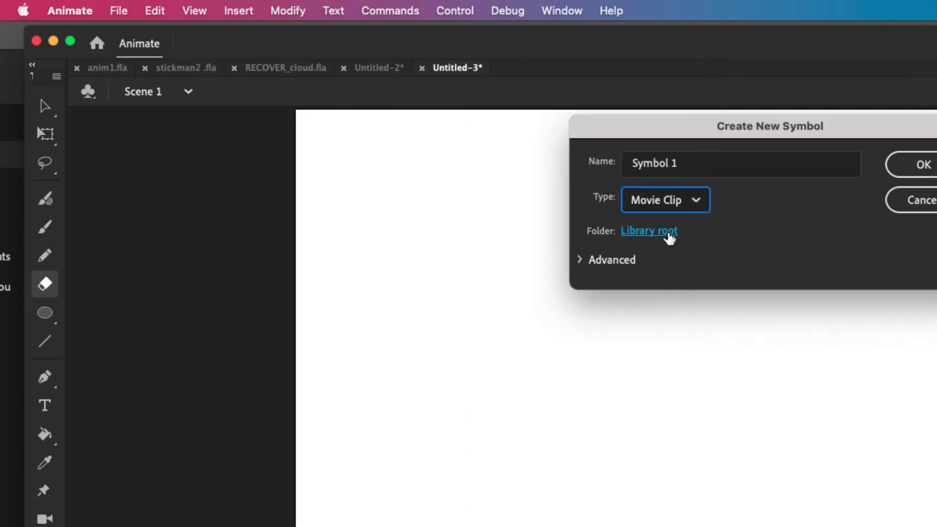
{"action": "triple_click", "coordinate": [686, 168]}
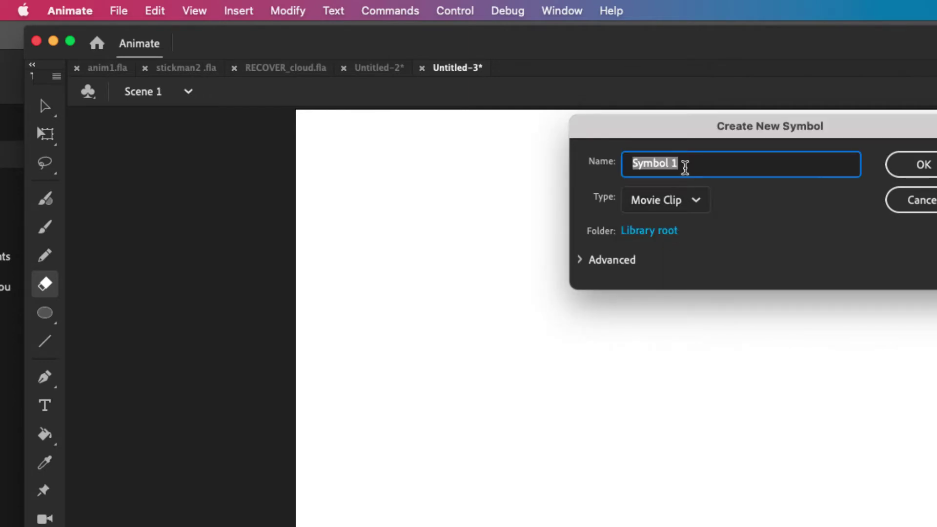
{"action": "type", "text": "runner"}
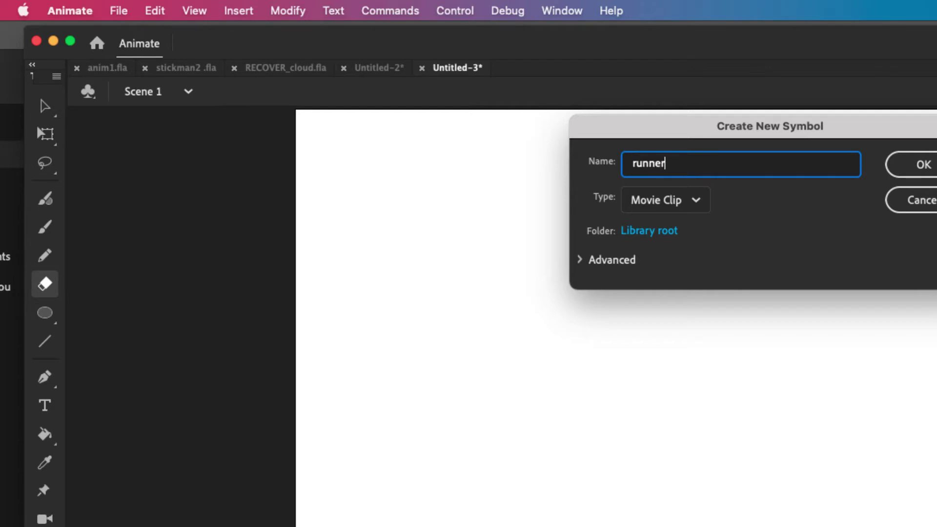
{"action": "left_click", "coordinate": [914, 171]}
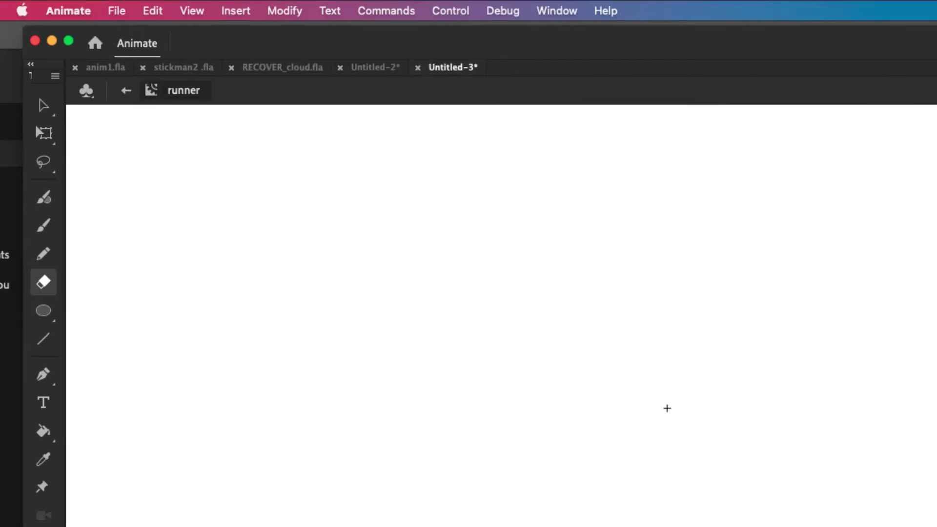
Drag graphic symbol 1 from the library onto the runner stage near the registration cross.
{"action": "left_click_drag", "start_coordinate": [319, 266], "coordinate": [364, 261]}
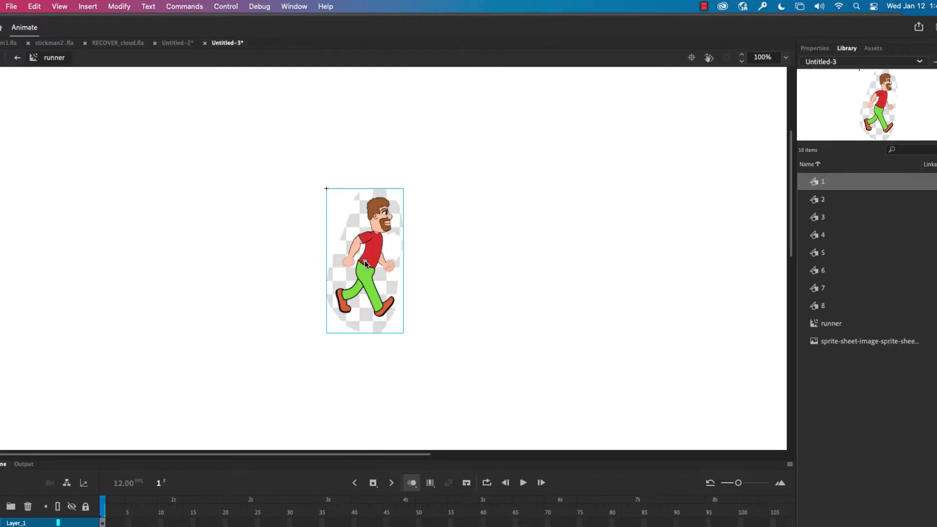
Add a blank keyframe at frame 2 holding symbol 2, nudged to align with pose 1.
{"action": "left_click", "coordinate": [89, 7]}
{"action": "mouse_move", "coordinate": [92, 81]}
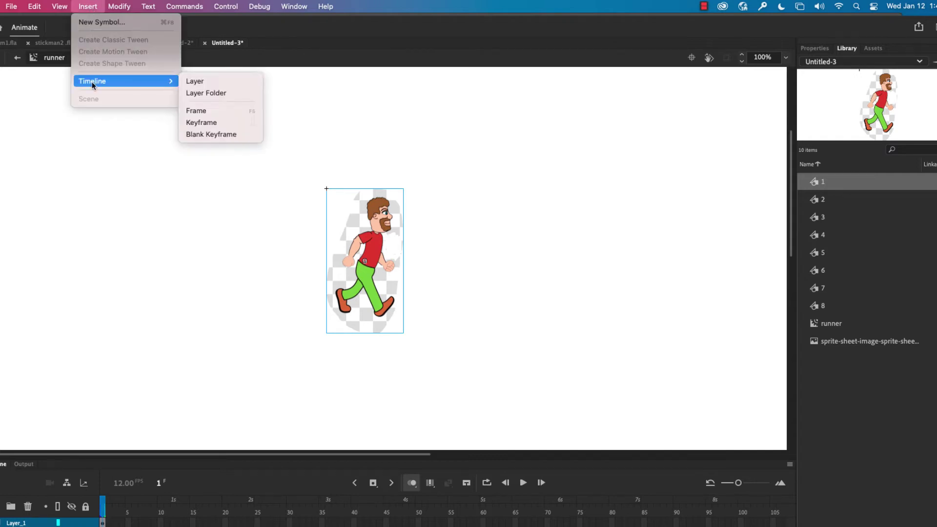
{"action": "left_click", "coordinate": [232, 135]}
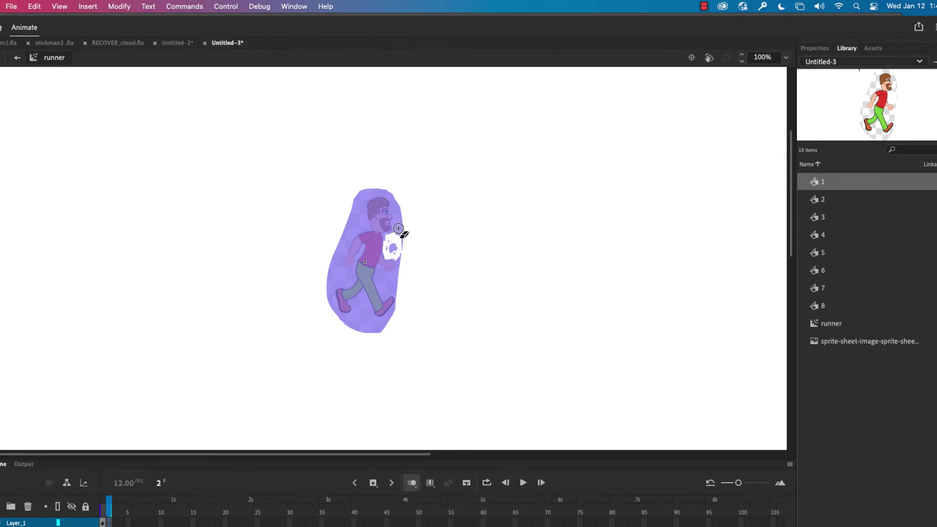
{"action": "left_click_drag", "start_coordinate": [828, 204], "coordinate": [365, 263]}
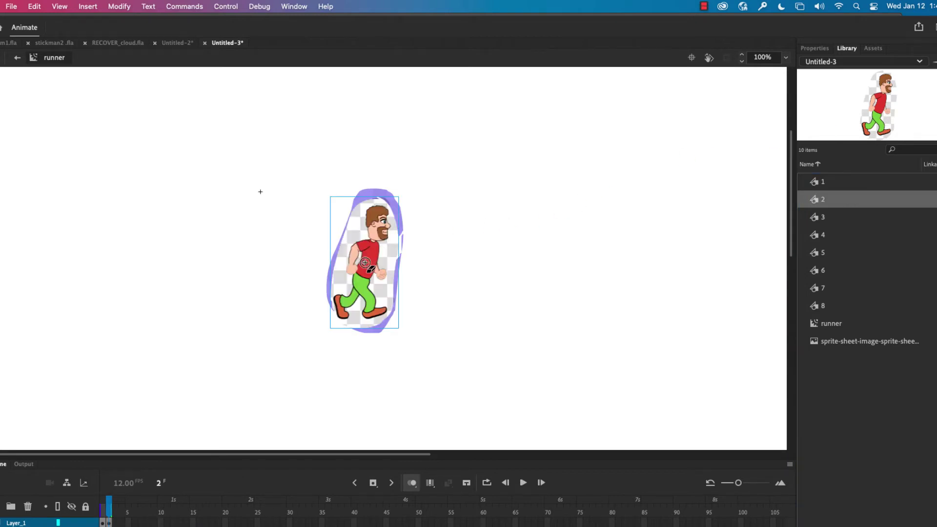
{"action": "key", "text": "Up"}
{"action": "key", "text": "Up"}
{"action": "key", "text": "Up"}
{"action": "key", "text": "Up"}
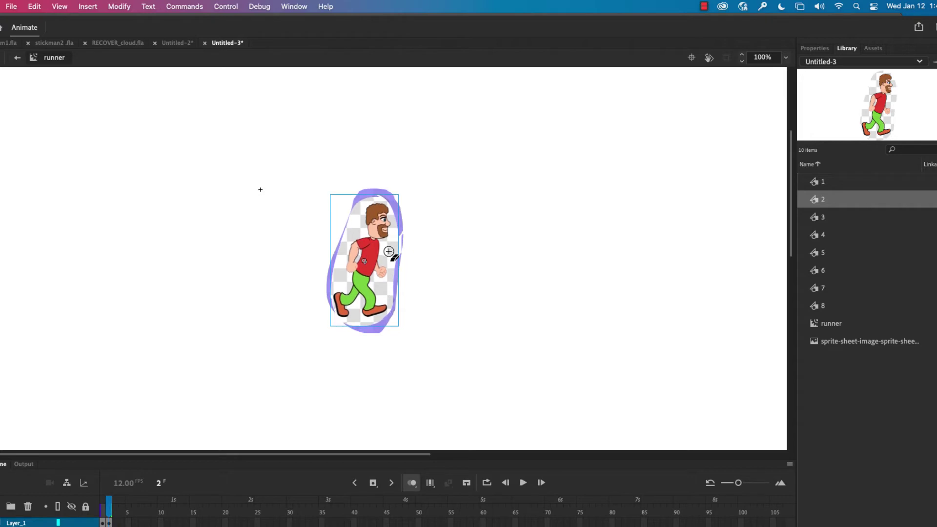
{"action": "key", "text": "Down"}
{"action": "key", "text": "Down"}
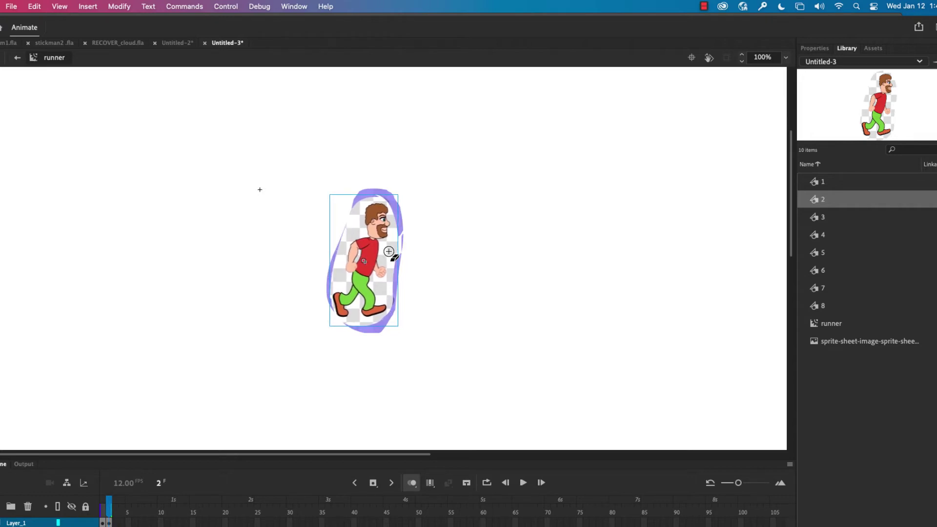
{"action": "key", "text": "Left"}
{"action": "key", "text": "Up"}
{"action": "key", "text": "Up"}
Insert another blank keyframe on the runner timeline for the next pose.
{"action": "left_click", "coordinate": [87, 7]}
{"action": "mouse_move", "coordinate": [125, 81]}
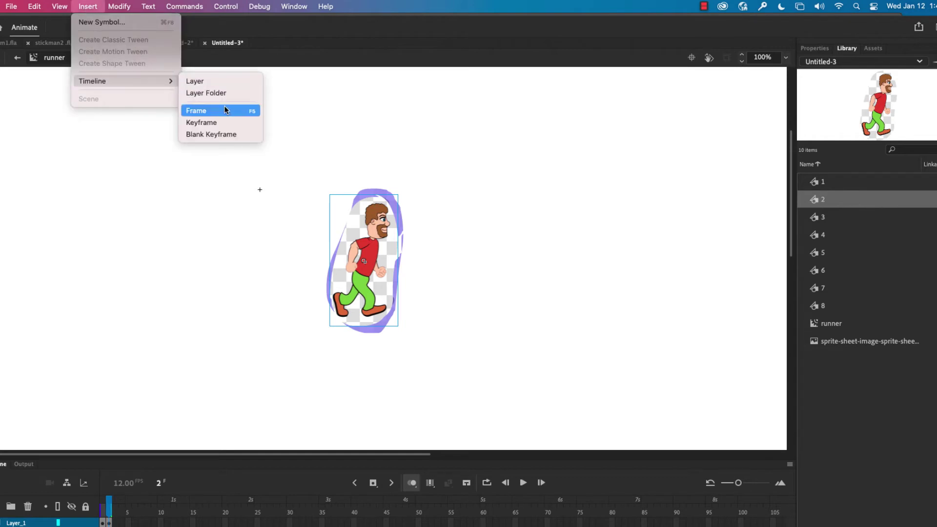
{"action": "left_click", "coordinate": [222, 135]}
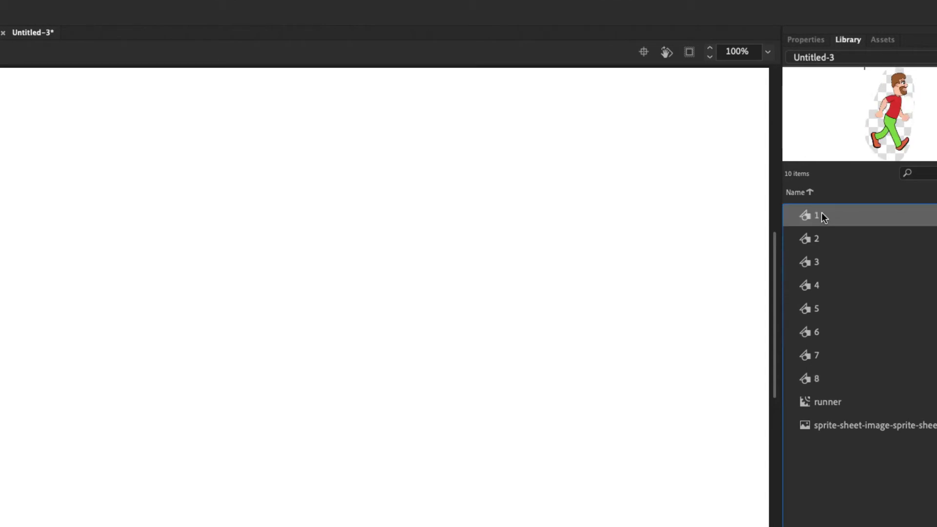
Arrow down past symbol 8 in the library to select the runner movie clip.
{"action": "key", "text": "Down"}
{"action": "key", "text": "Down"}
{"action": "key", "text": "Down"}
{"action": "key", "text": "Down"}
{"action": "key", "text": "Down"}
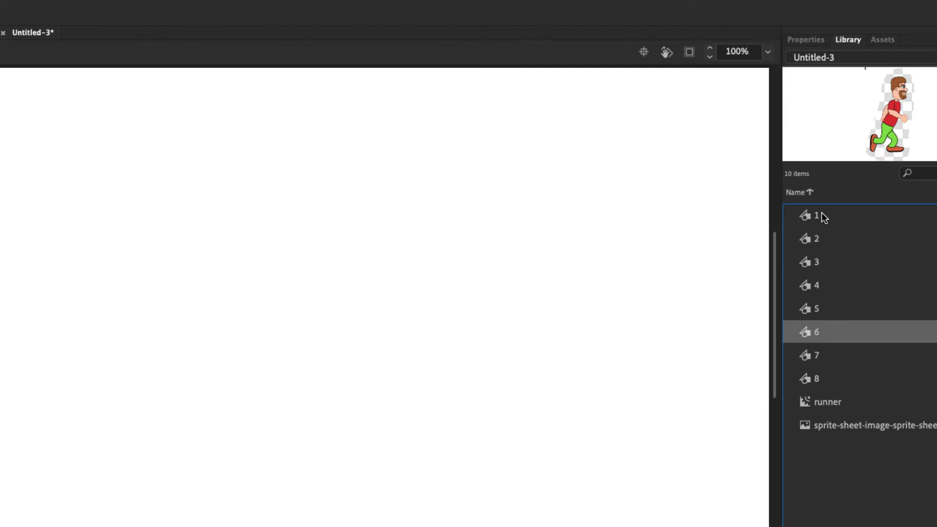
{"action": "key", "text": "Down"}
{"action": "key", "text": "Down"}
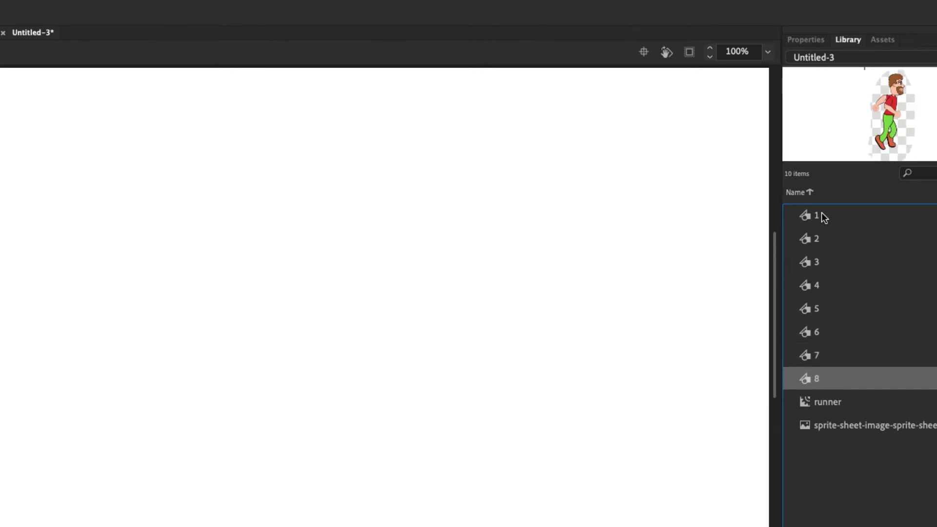
{"action": "key", "text": "Down"}
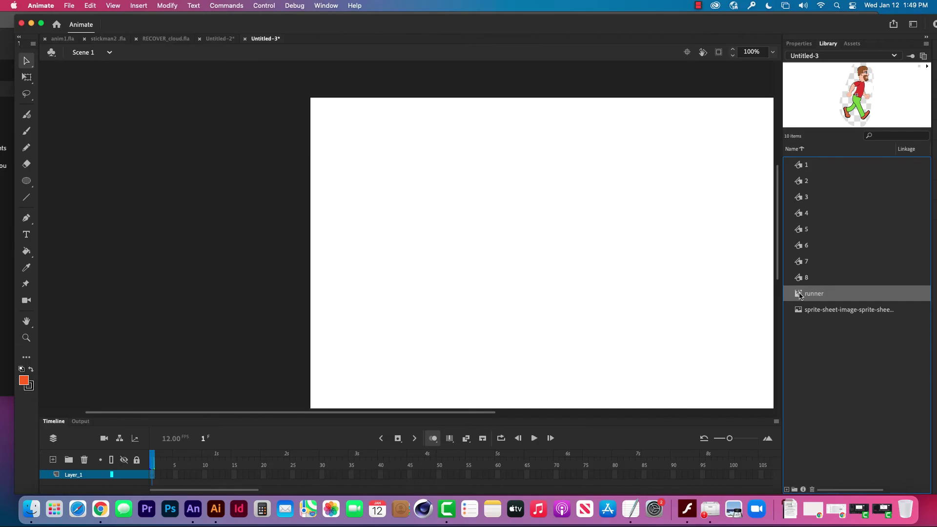
Drop a runner instance at the stage centre and test-play the movie inside Animate.
{"action": "left_click_drag", "start_coordinate": [800, 296], "coordinate": [527, 263]}
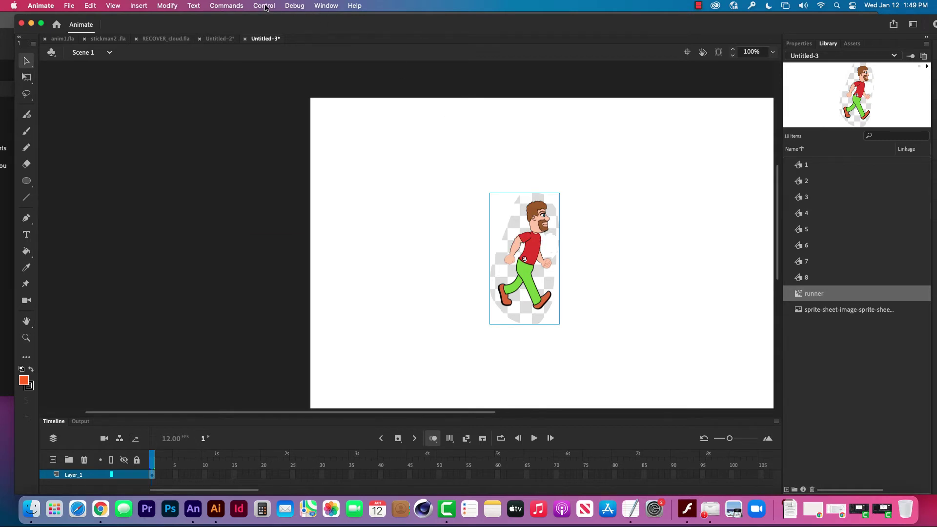
{"action": "left_click", "coordinate": [265, 7]}
{"action": "mouse_move", "coordinate": [285, 118]}
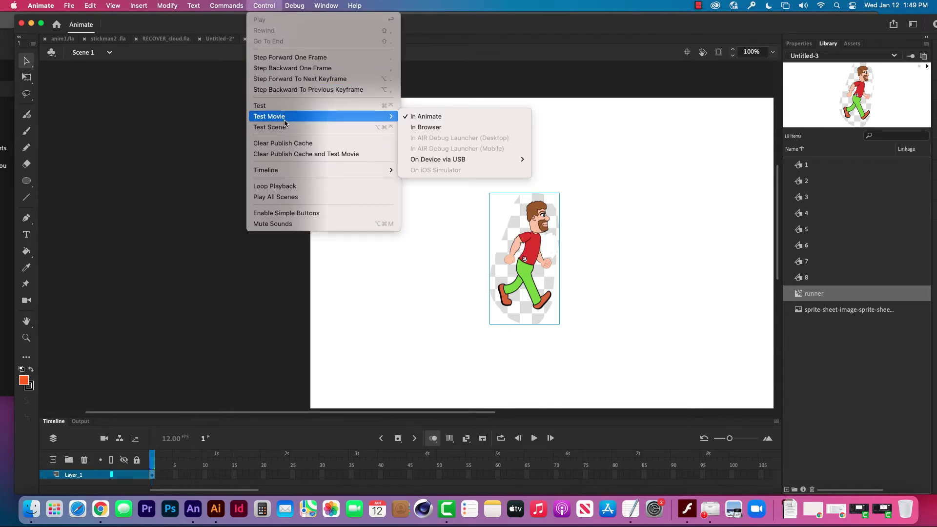
{"action": "left_click", "coordinate": [416, 119]}
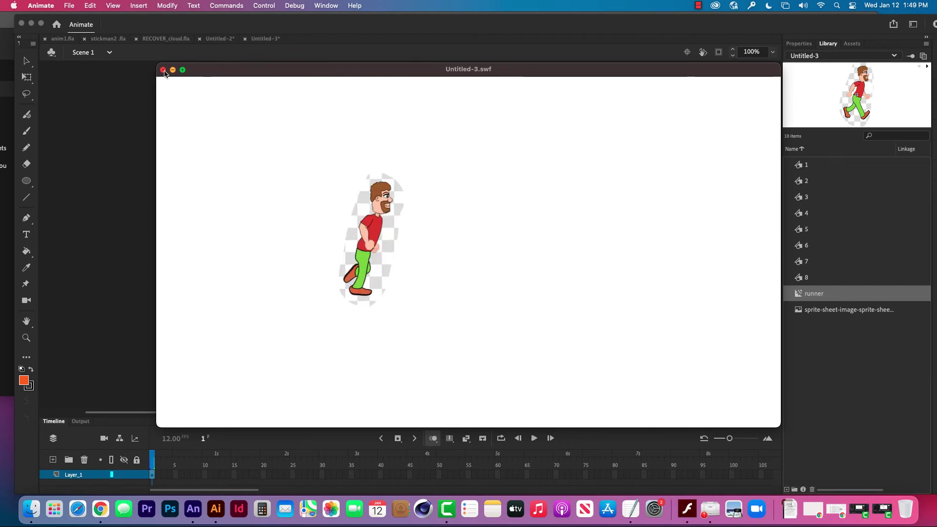
{"action": "left_click", "coordinate": [164, 70]}
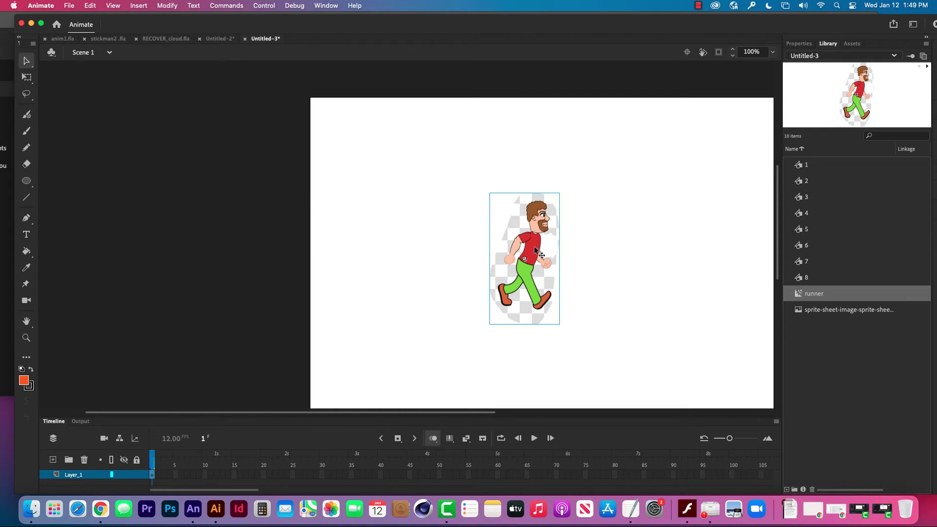
Move the runner just left of the stage and add a keyframe at frame 30.
{"action": "left_click_drag", "start_coordinate": [535, 248], "coordinate": [283, 258]}
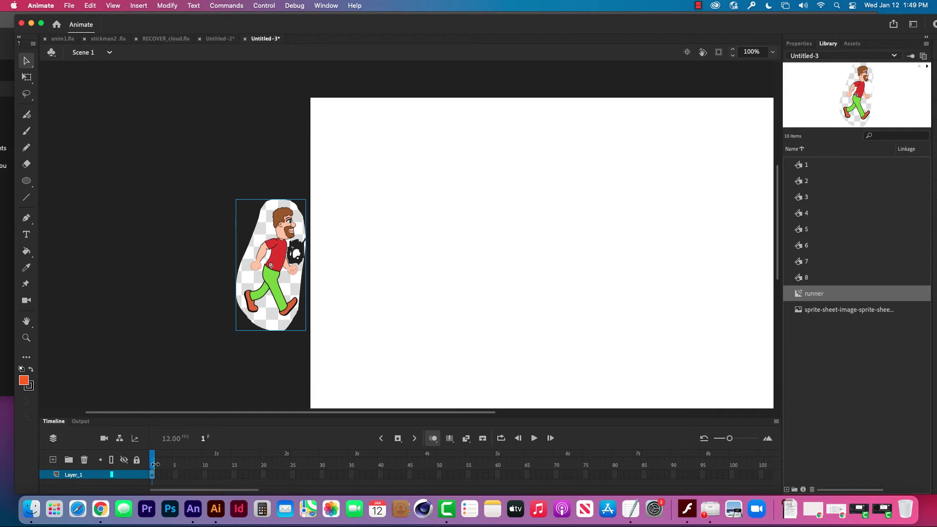
{"action": "left_click", "coordinate": [322, 475]}
{"action": "left_click", "coordinate": [140, 9]}
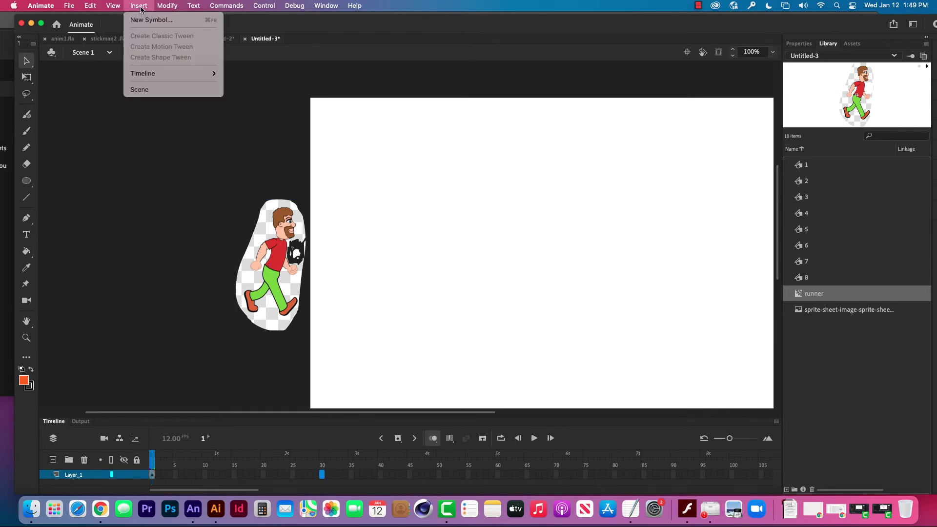
{"action": "mouse_move", "coordinate": [153, 73]}
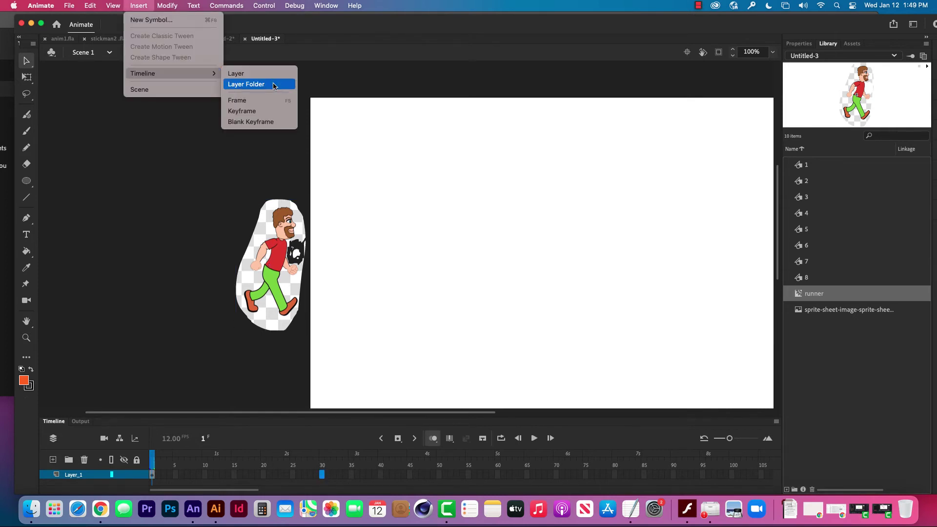
{"action": "left_click", "coordinate": [272, 112]}
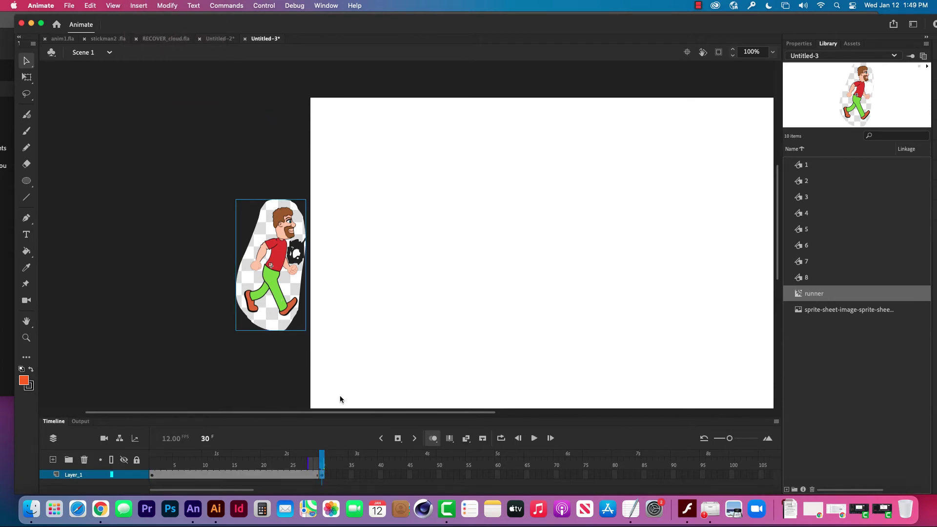
At frame 30, move the runner to the stage's right edge, then select frame 15.
{"action": "mouse_move", "coordinate": [322, 459]}
{"action": "left_mouse_down"}
{"action": "mouse_move", "coordinate": [279, 459]}
{"action": "mouse_move", "coordinate": [317, 457]}
{"action": "left_mouse_up"}
{"action": "left_click", "coordinate": [321, 476]}
{"action": "left_click_drag", "start_coordinate": [262, 273], "coordinate": [760, 285]}
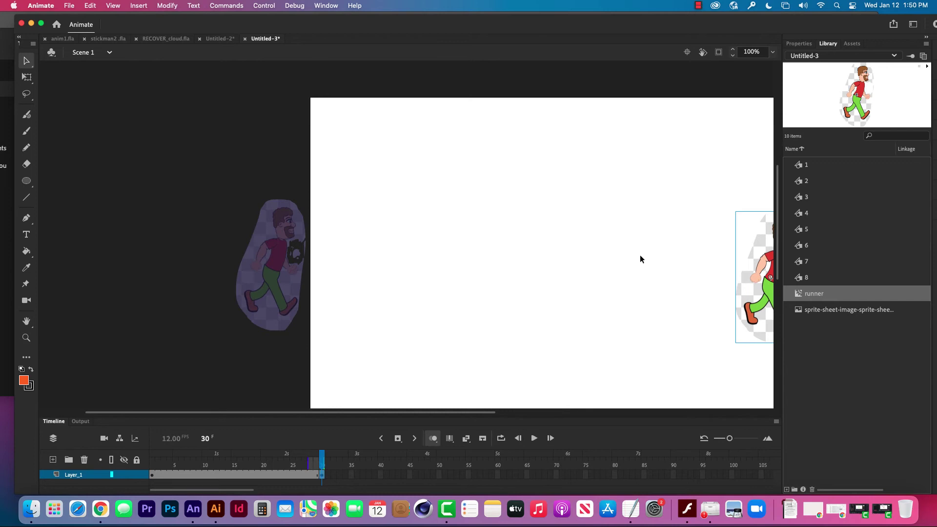
{"action": "scroll", "coordinate": [639, 255], "scroll_direction": "right", "scroll_amount": 10}
{"action": "left_click_drag", "start_coordinate": [270, 289], "coordinate": [453, 292]}
{"action": "scroll", "coordinate": [340, 291], "scroll_direction": "left", "scroll_amount": 3}
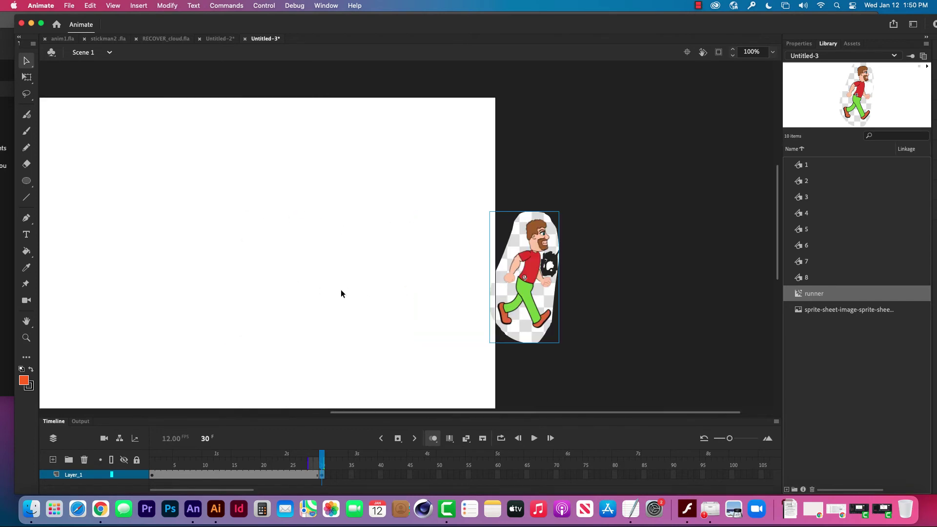
{"action": "scroll", "coordinate": [340, 289], "scroll_direction": "left", "scroll_amount": 10}
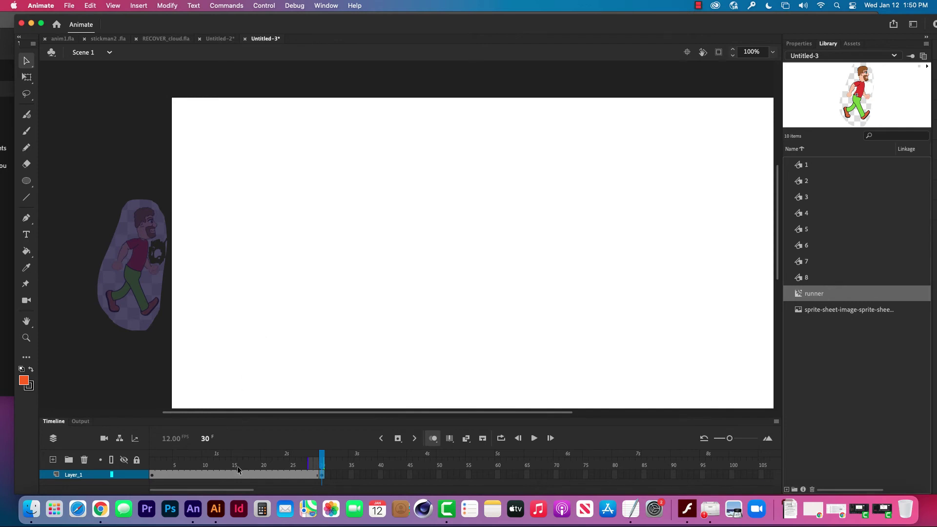
{"action": "left_click", "coordinate": [237, 468]}
{"action": "left_click", "coordinate": [137, 6]}
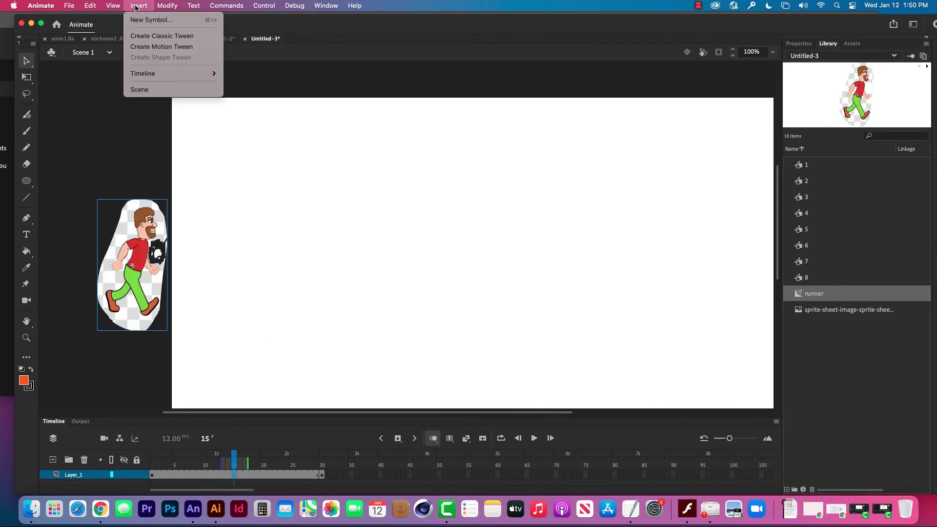
Add a classic tween over frames 1–30 and test-play the walking runner in Animate.
{"action": "left_click", "coordinate": [145, 37]}
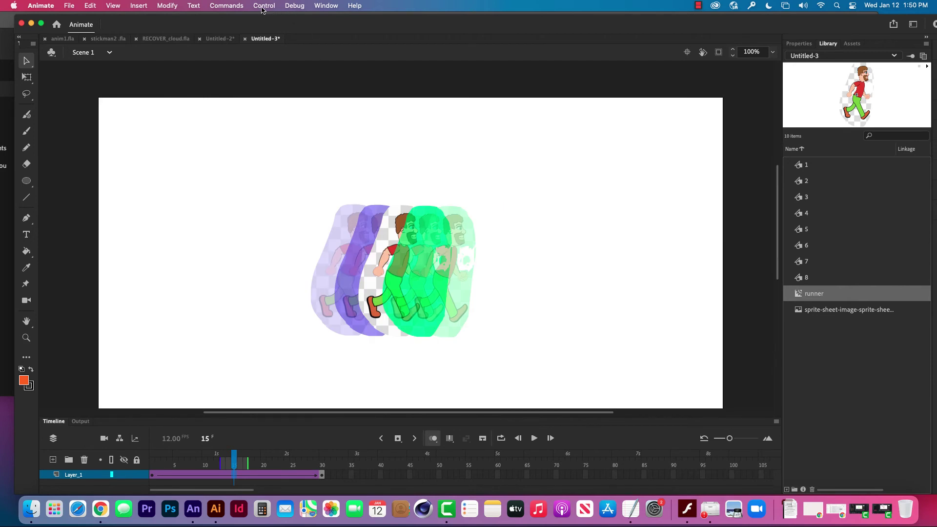
{"action": "left_click", "coordinate": [262, 6]}
{"action": "mouse_move", "coordinate": [377, 117]}
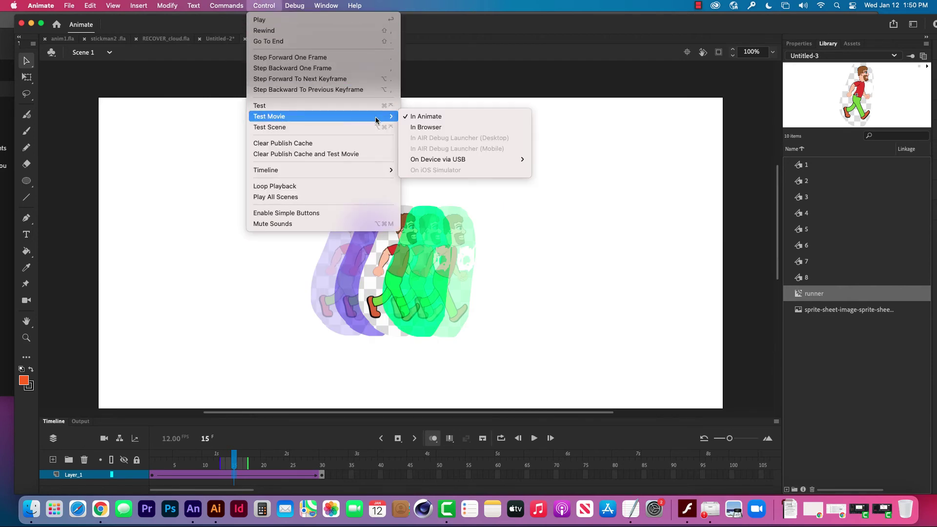
{"action": "left_click", "coordinate": [427, 116]}
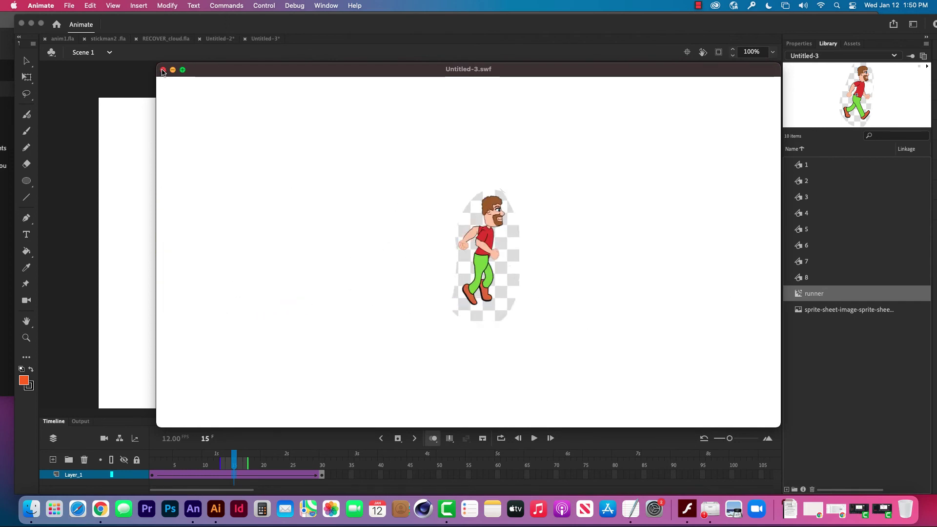
{"action": "left_click", "coordinate": [163, 71]}
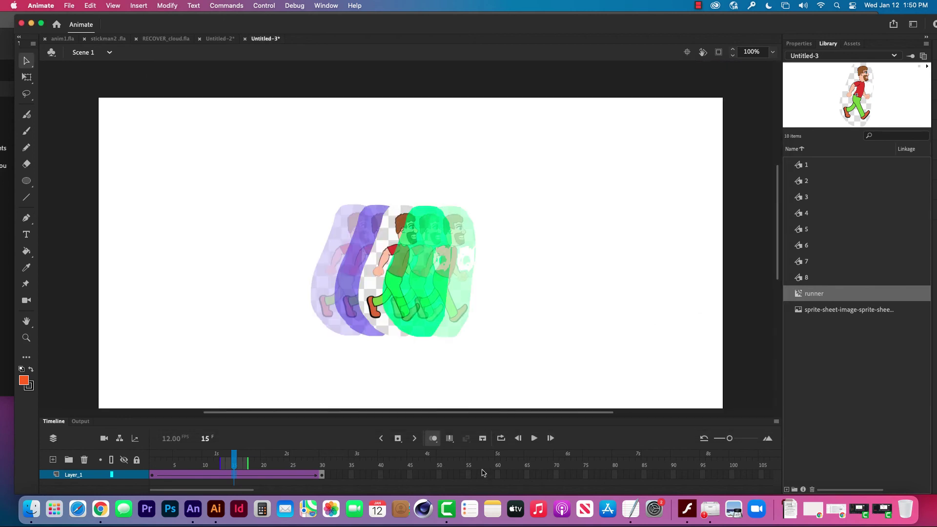
Disable onion skinning, open graphic symbol 1 from the Library for editing, and pick the Eraser.
{"action": "left_click", "coordinate": [434, 439]}
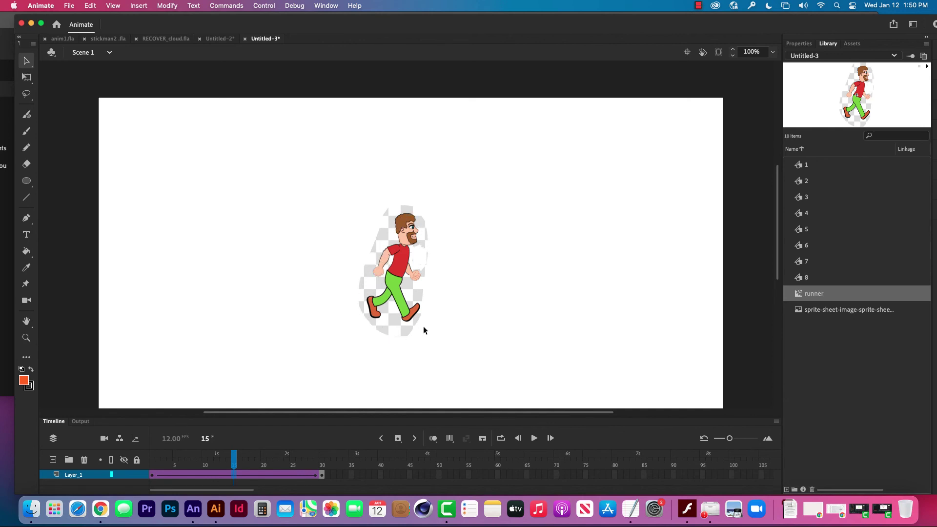
{"action": "left_click", "coordinate": [799, 166]}
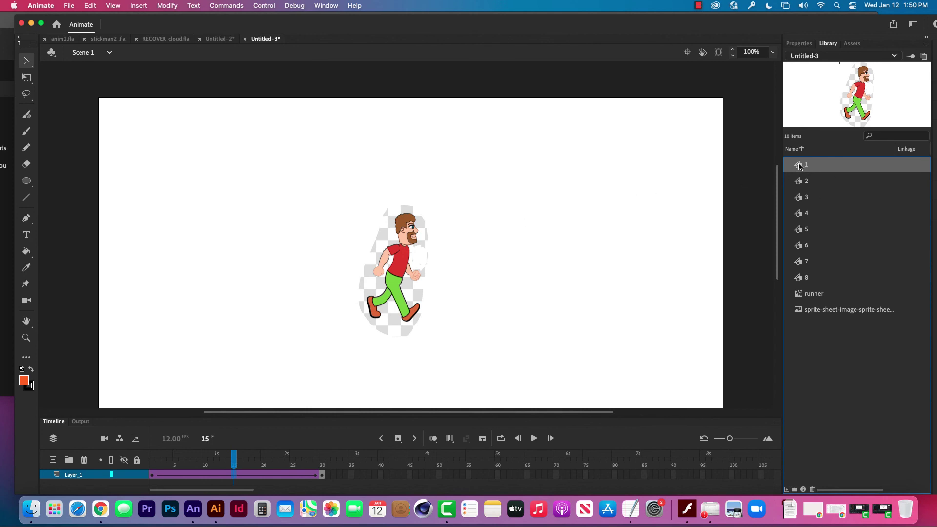
{"action": "double_click", "coordinate": [799, 166]}
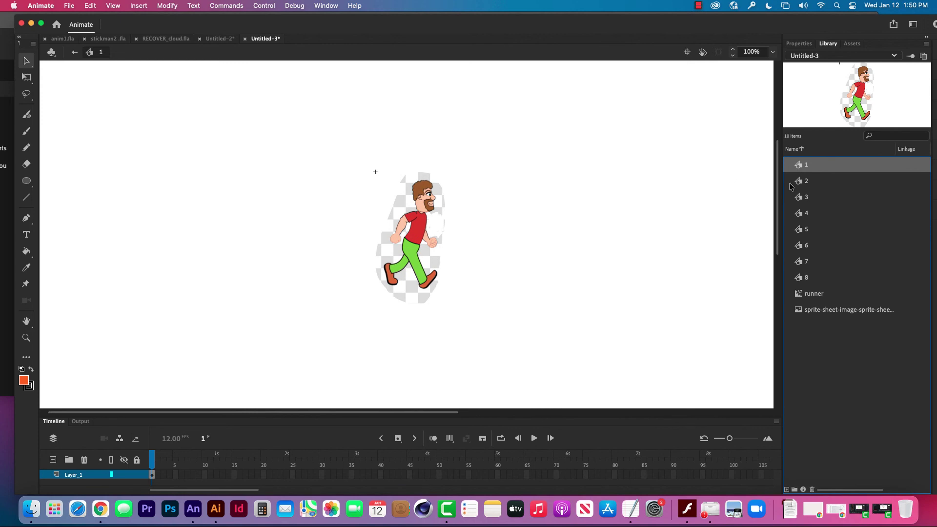
{"action": "left_click", "coordinate": [26, 164]}
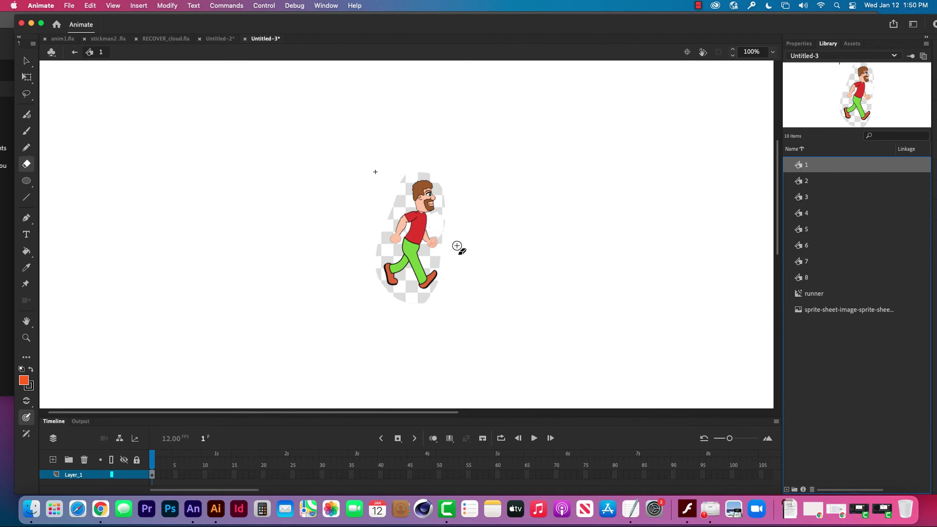